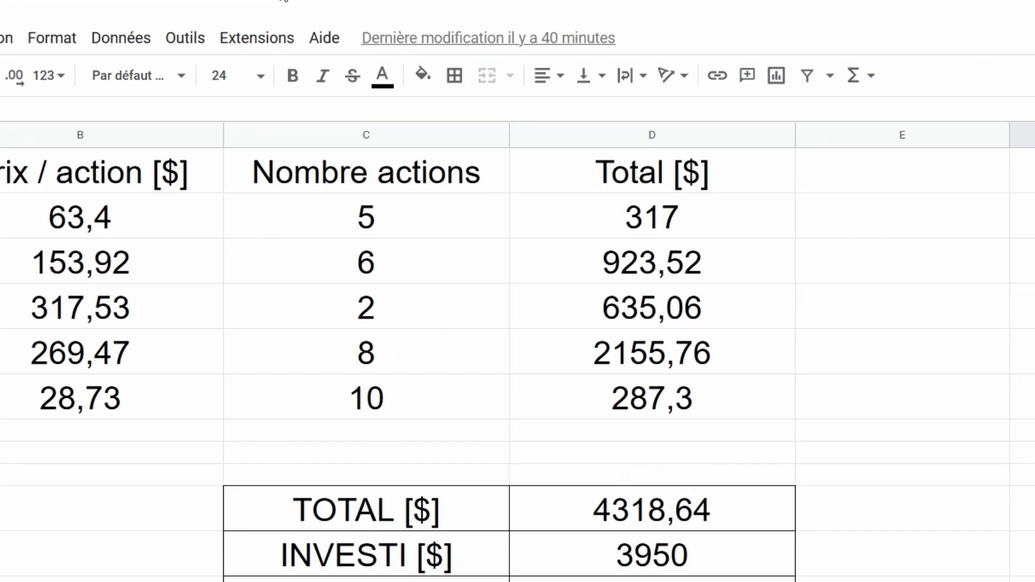
# Open the spreadsheet's bound Apps Script project from the Extensions menu.
pyautogui.click(218, 34)
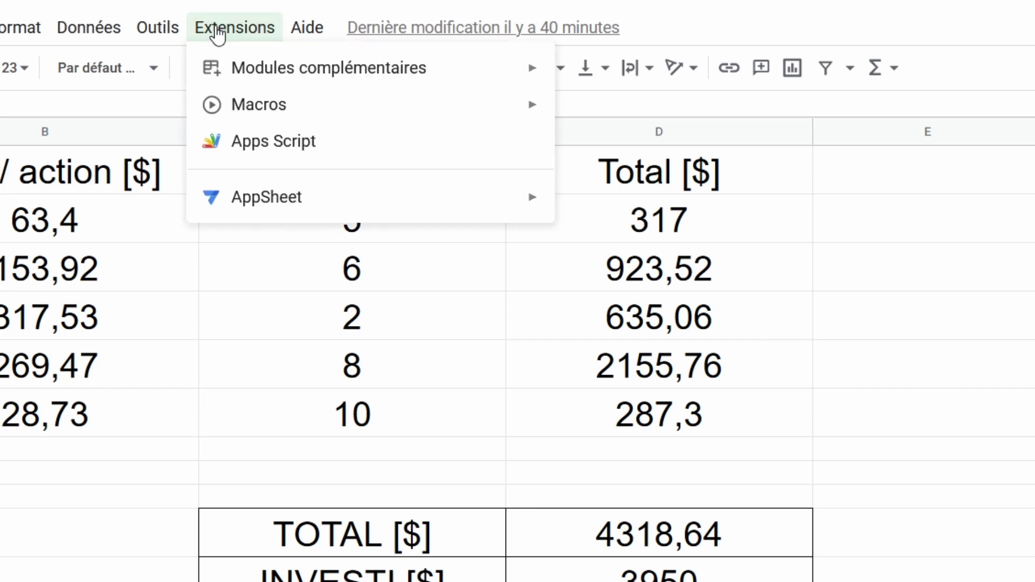
pyautogui.click(325, 151)
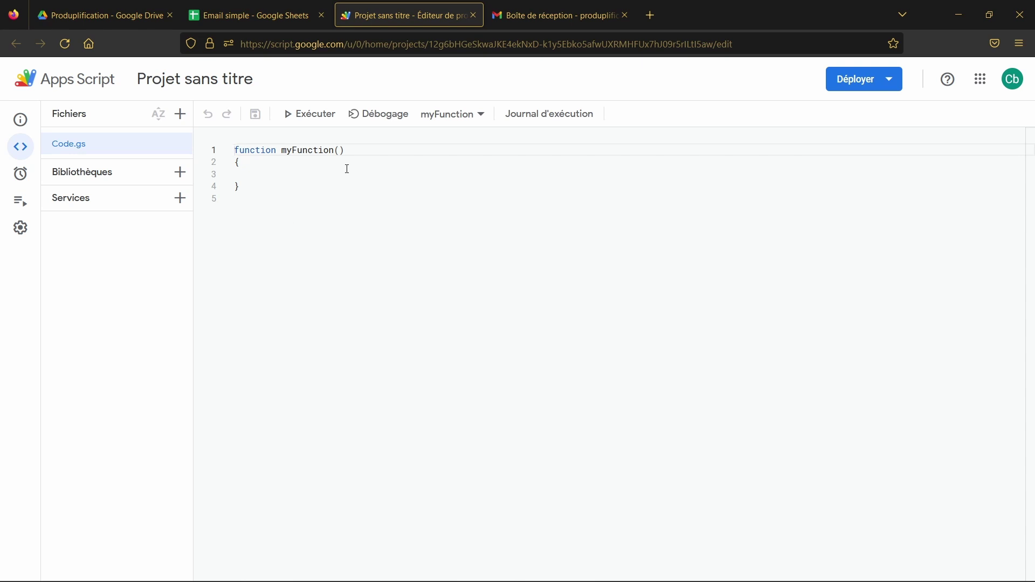
# Rename the starter function myFunction to envoyerEmail.
pyautogui.moveTo(281, 150); pyautogui.dragTo(300, 150)
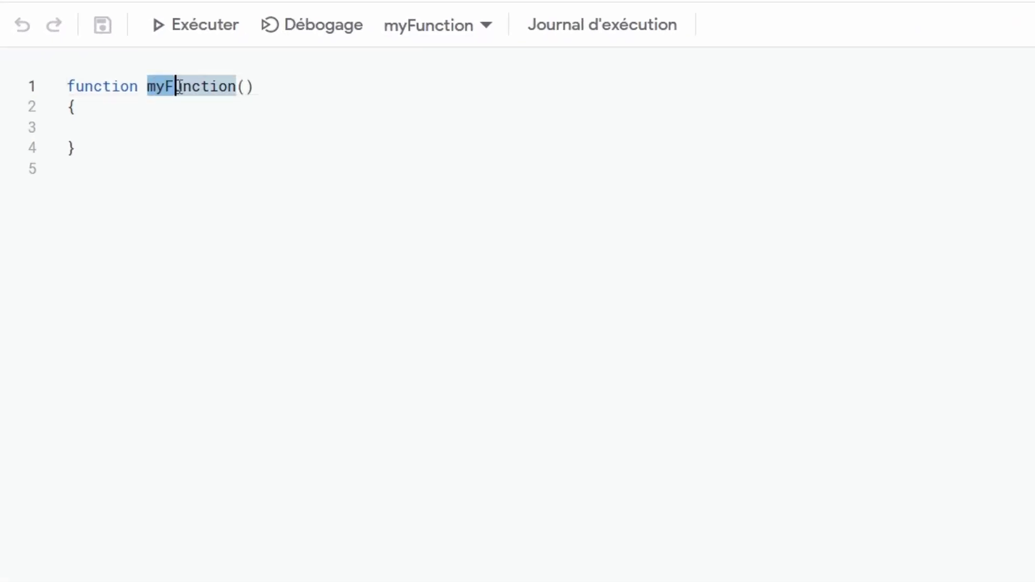
pyautogui.moveTo(179, 86); pyautogui.dragTo(237, 86)
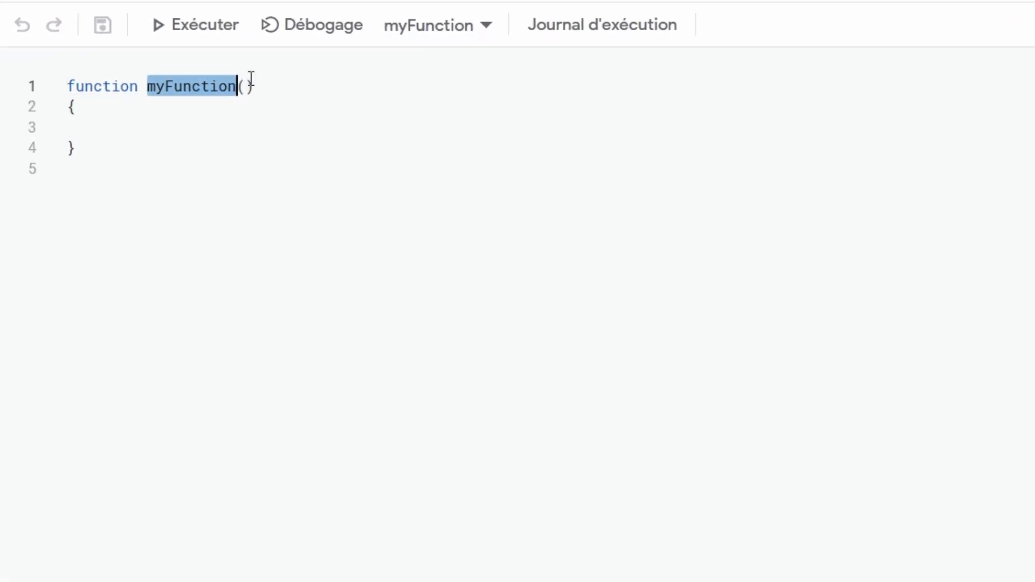
pyautogui.write('env')
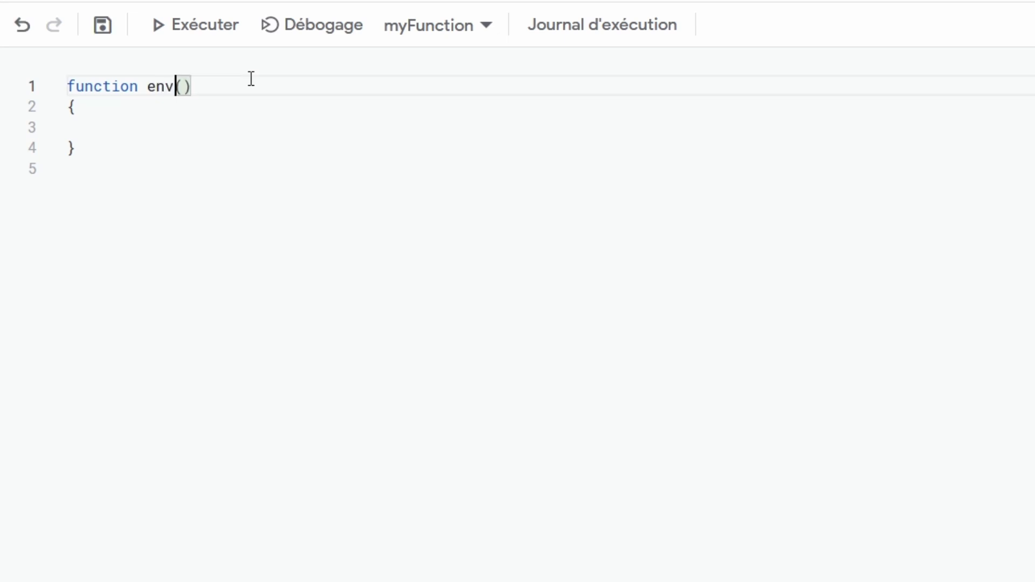
pyautogui.write('oyerEmail')
# Add var fichier = SpreadsheetApp.getActive(); to the function body and save the project.
pyautogui.press('Right')
pyautogui.press('Right')
pyautogui.press('Down')
pyautogui.press('Return')
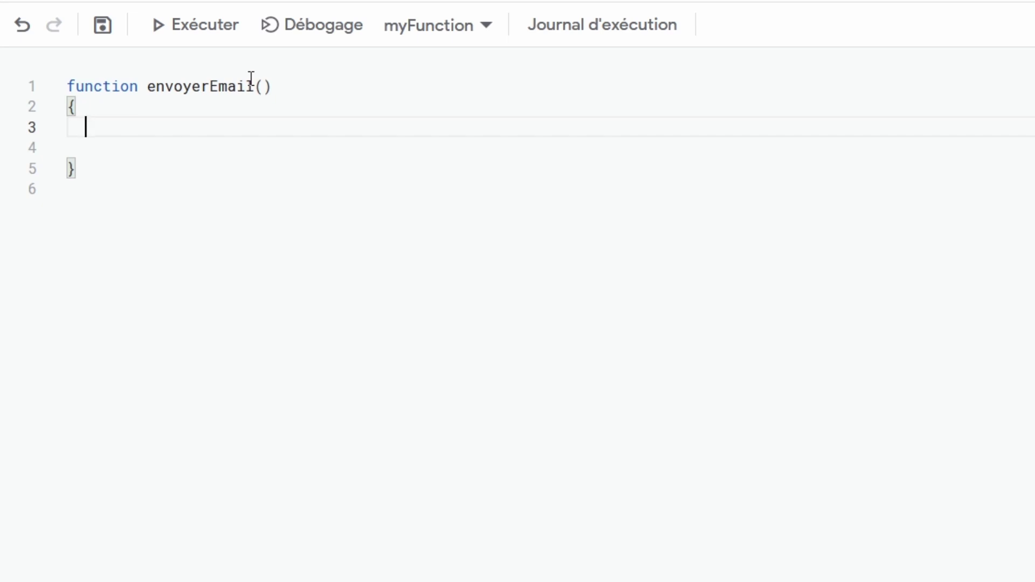
pyautogui.write('var fichier')
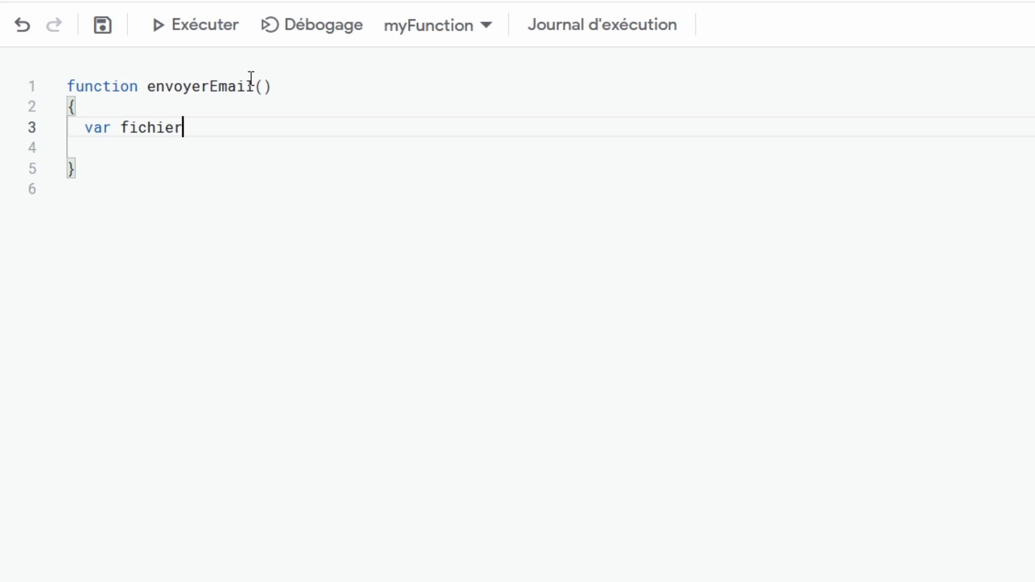
pyautogui.write(' = ')
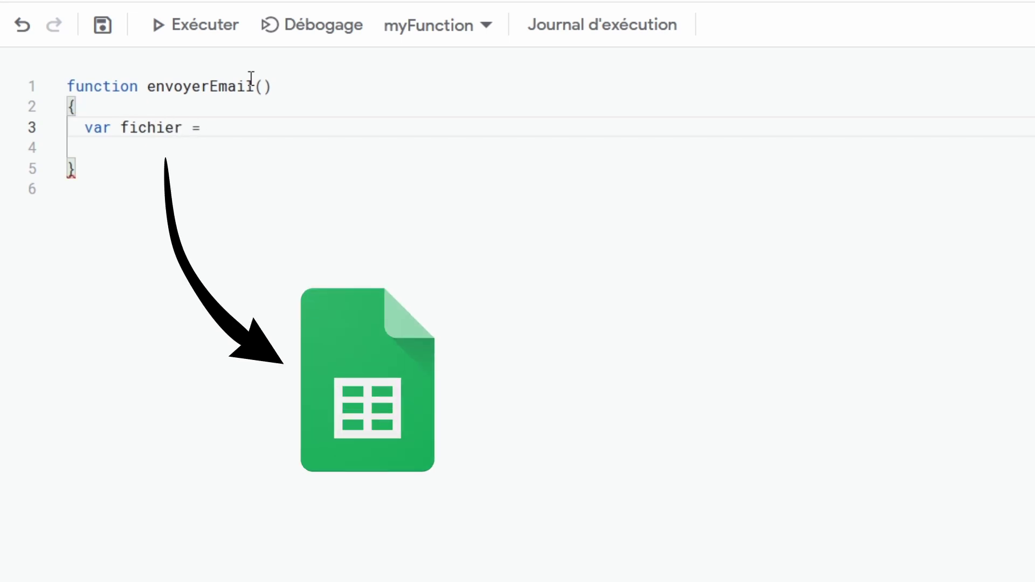
pyautogui.write('spread')
pyautogui.press('Return')
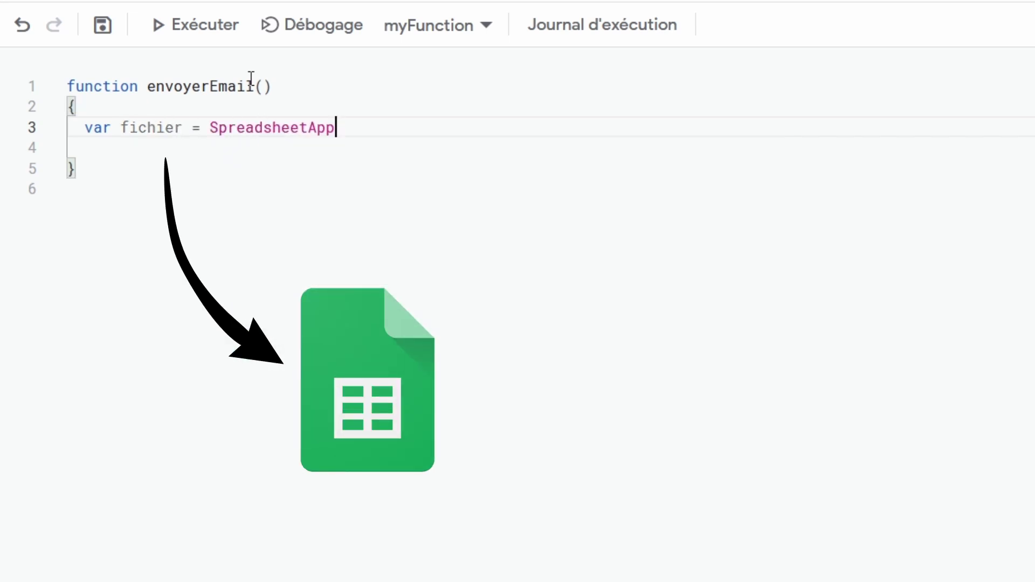
pyautogui.write('.getActive')
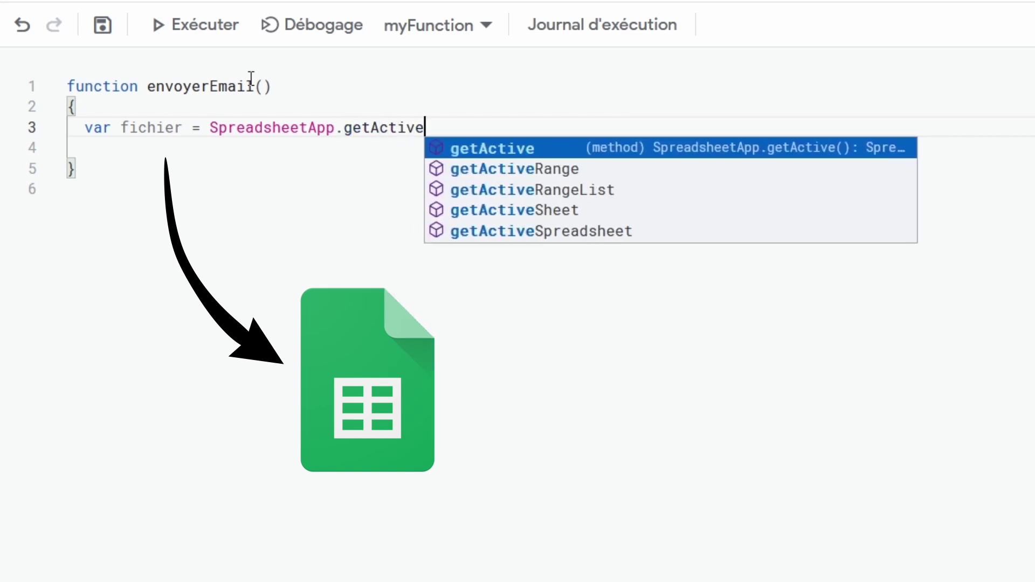
pyautogui.write('();')
pyautogui.hotkey('ctrl', 's')
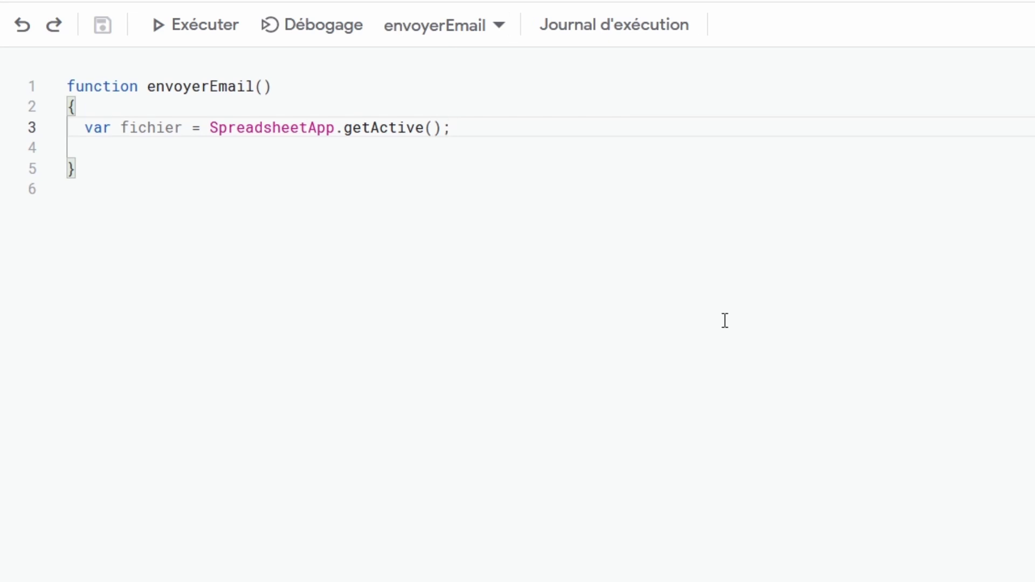
pyautogui.press('Return')
# Add var feuille = fichier.getSheetByName("Feuille 1"); on line 4.
pyautogui.write('var feuille ')
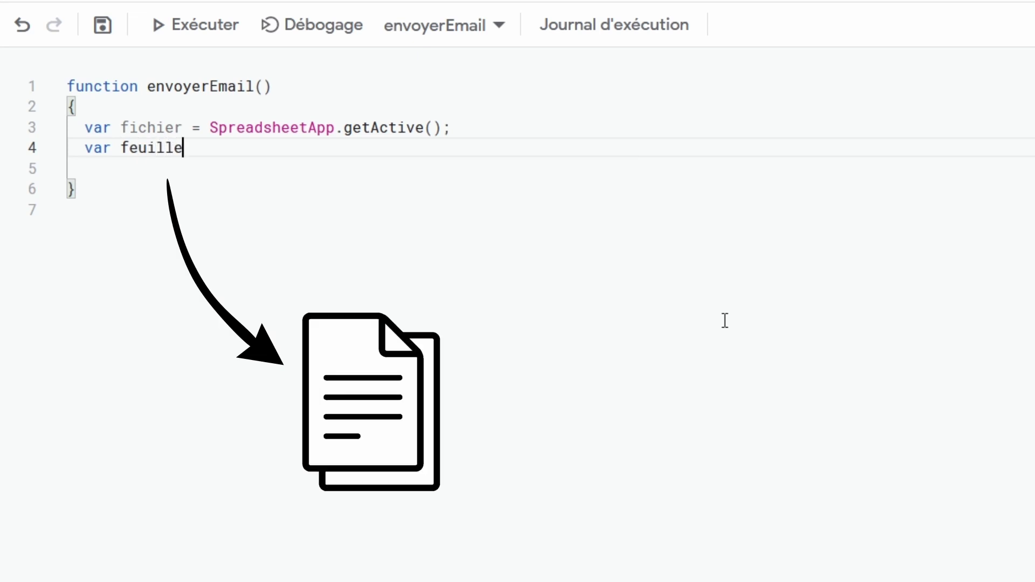
pyautogui.write('=')
pyautogui.write('fich')
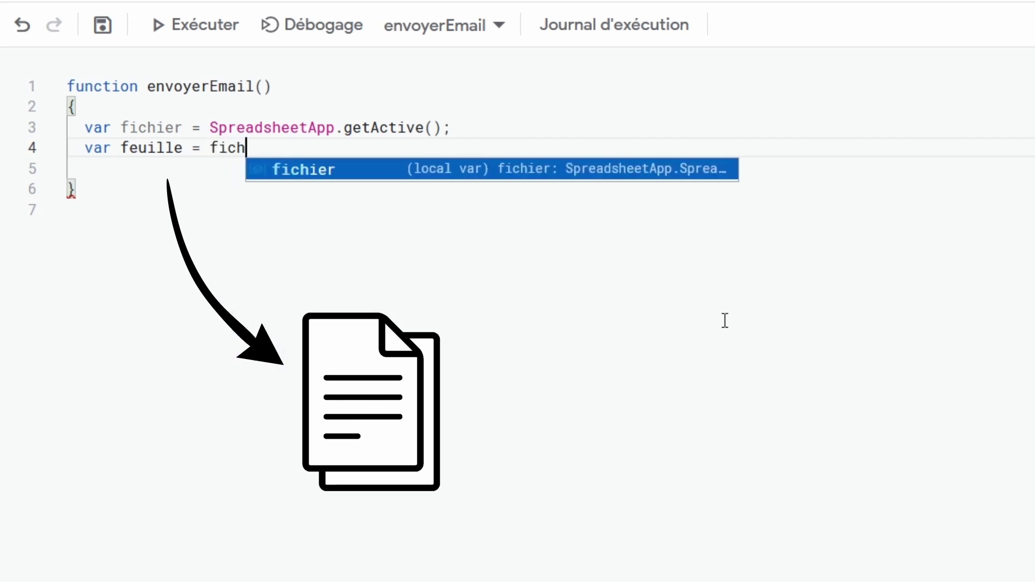
pyautogui.write('ier.')
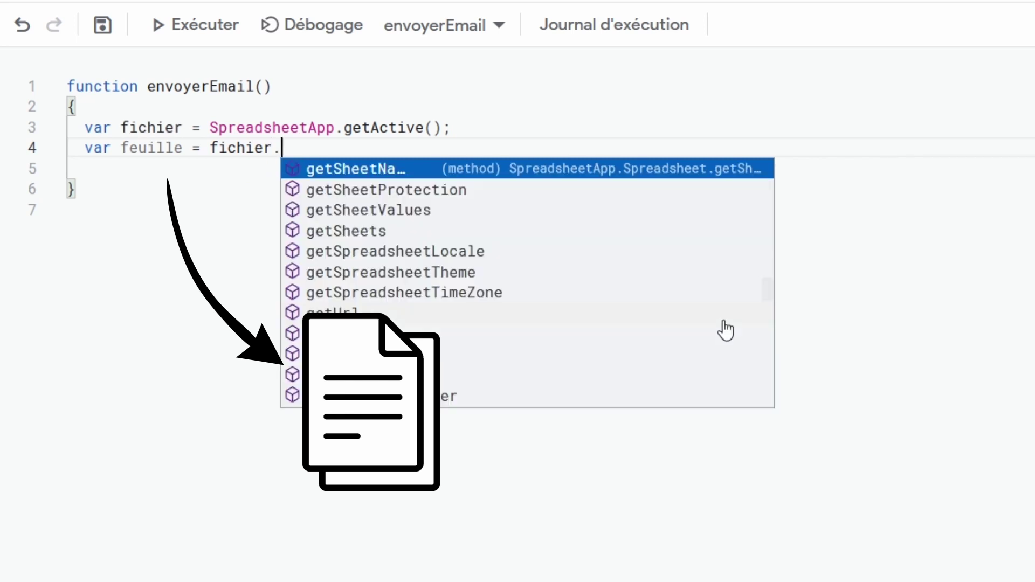
pyautogui.write('get')
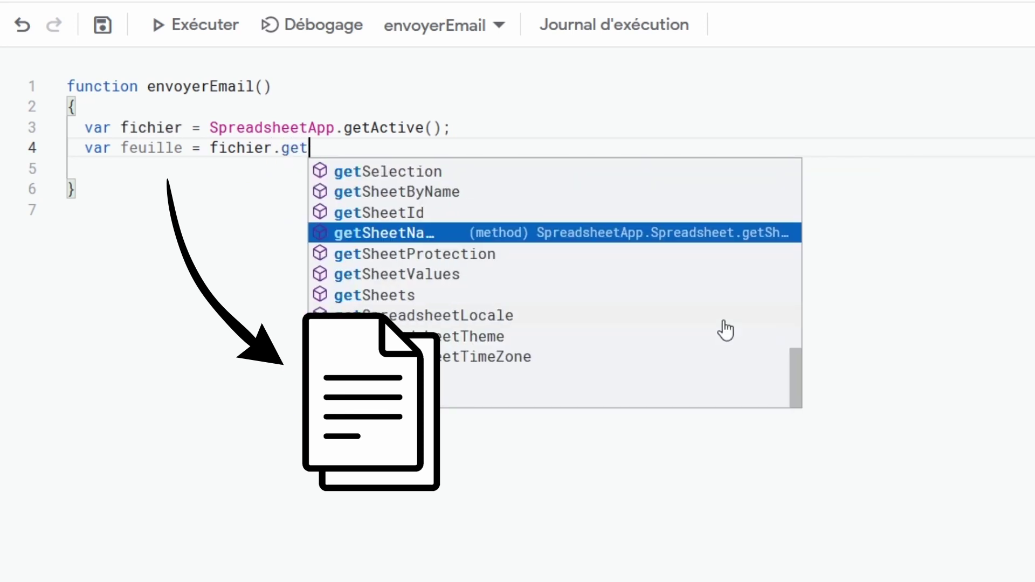
pyautogui.press('Up')
pyautogui.press('Up')
pyautogui.press('Return')
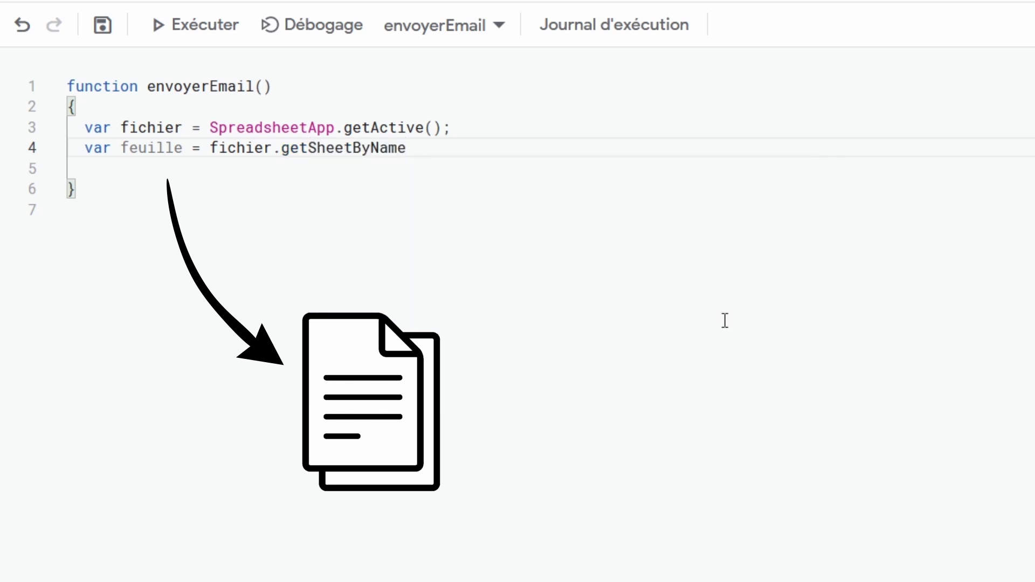
pyautogui.write('()')
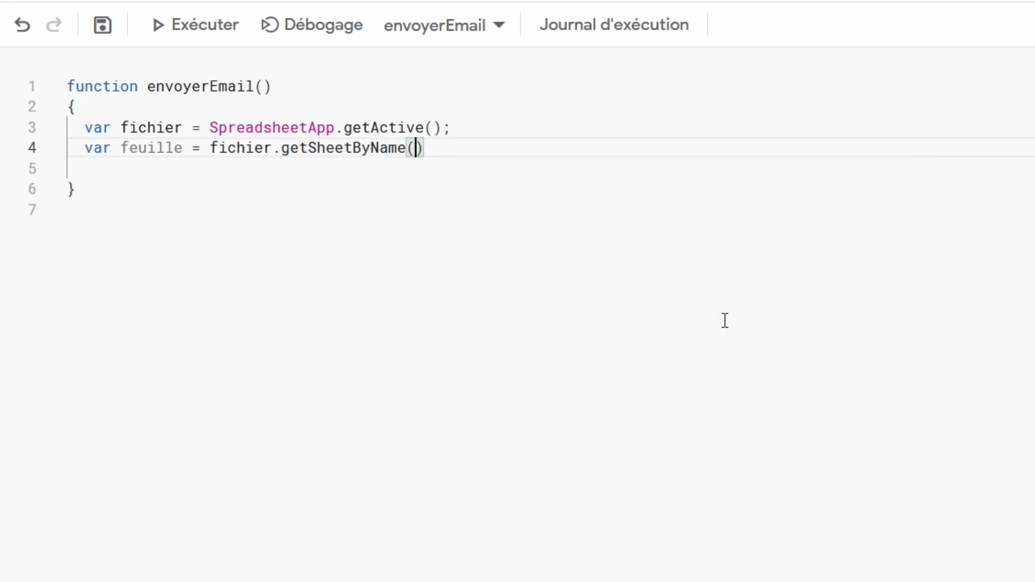
pyautogui.write('"')
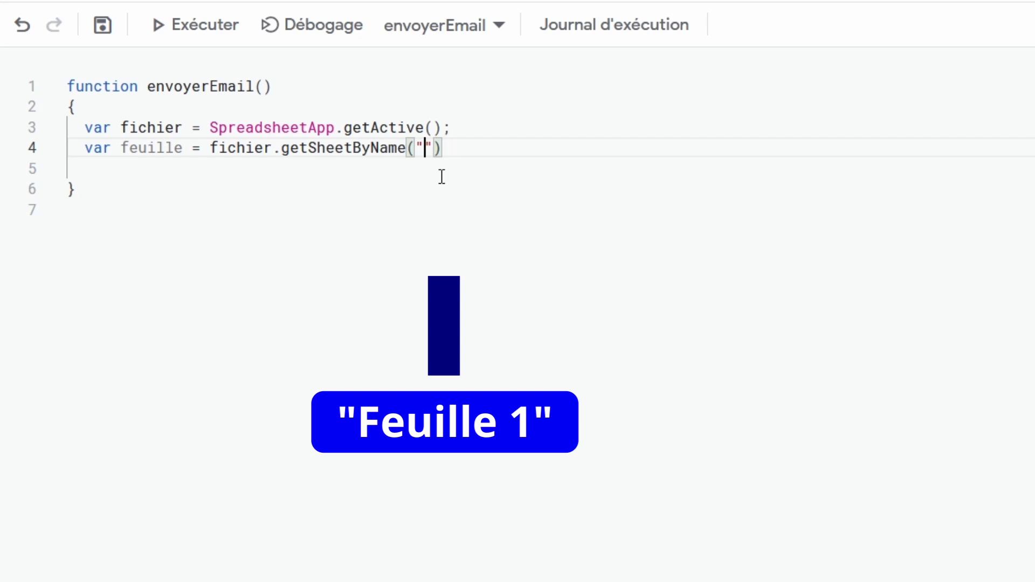
pyautogui.write('Feuille 1')
pyautogui.click(441, 176)
pyautogui.press('Up')
pyautogui.press('End')
pyautogui.write(';')
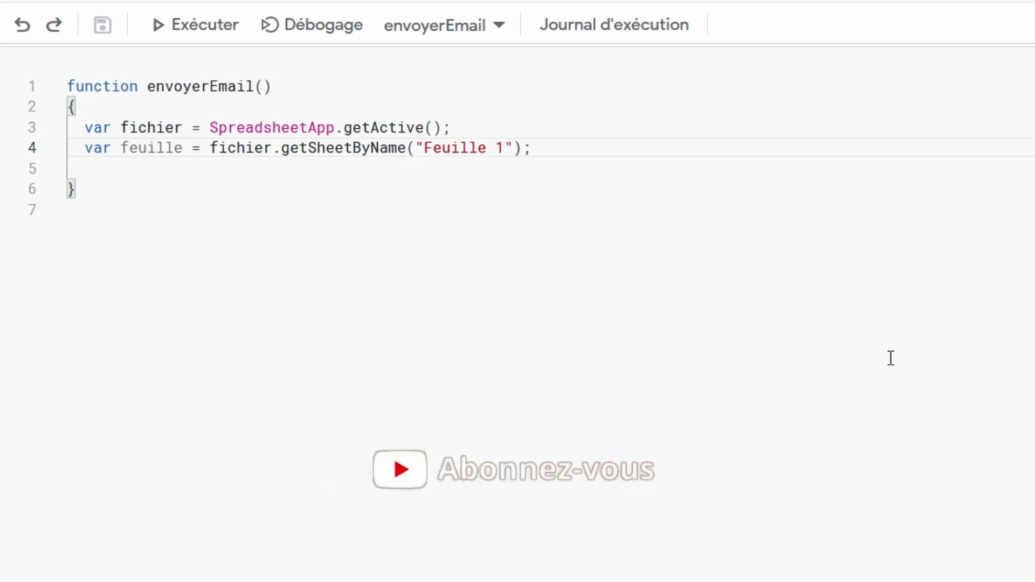
# Start line 6 with var performance = feuille.getRange(, fixing a typo along the way.
pyautogui.press('Return')
pyautogui.press('Return')
pyautogui.write('var ')
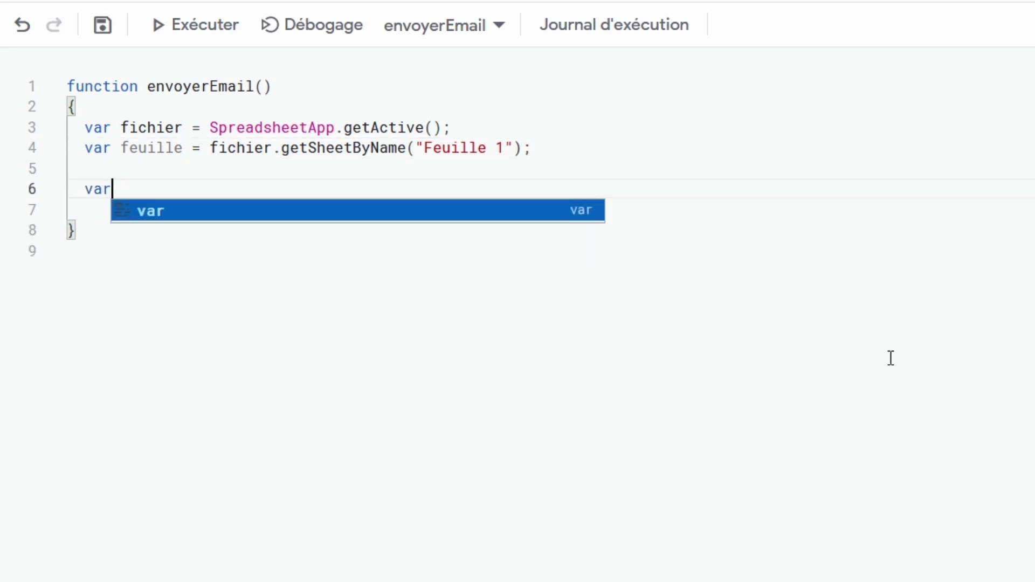
pyautogui.write('perfr')
pyautogui.press('BackSpace')
pyautogui.write('ormance ')
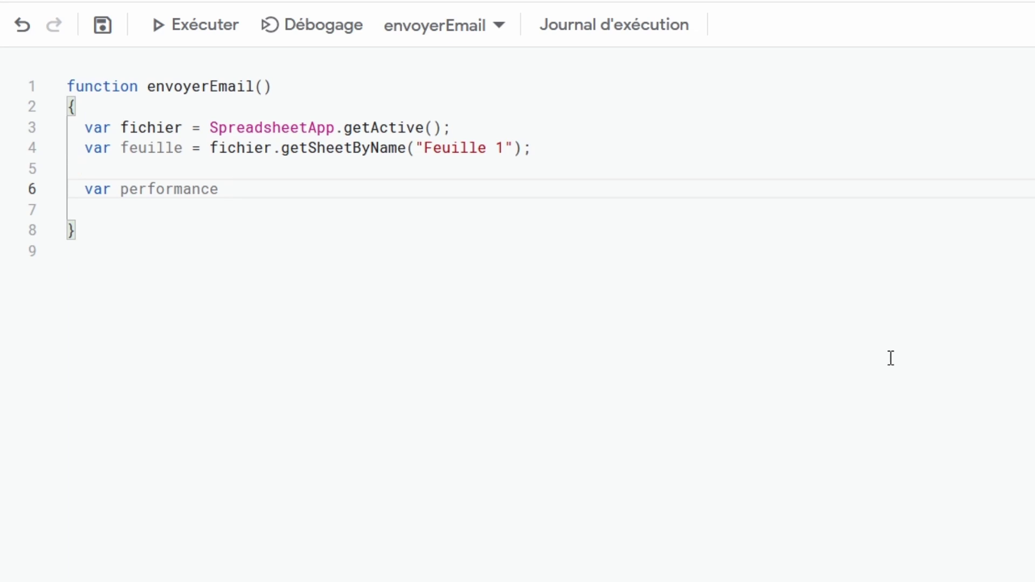
pyautogui.write('= ')
pyautogui.write('feuil')
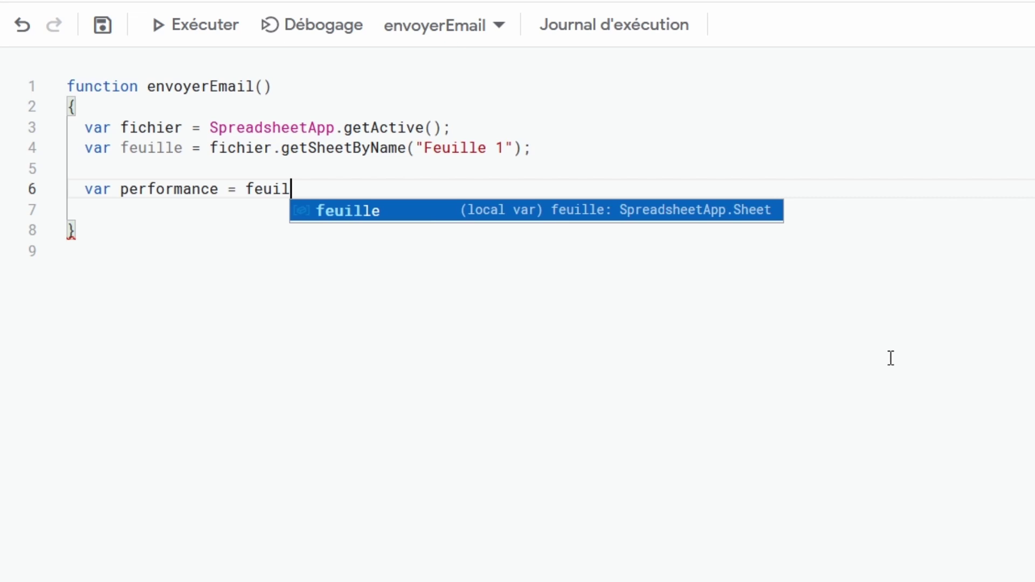
pyautogui.write('le')
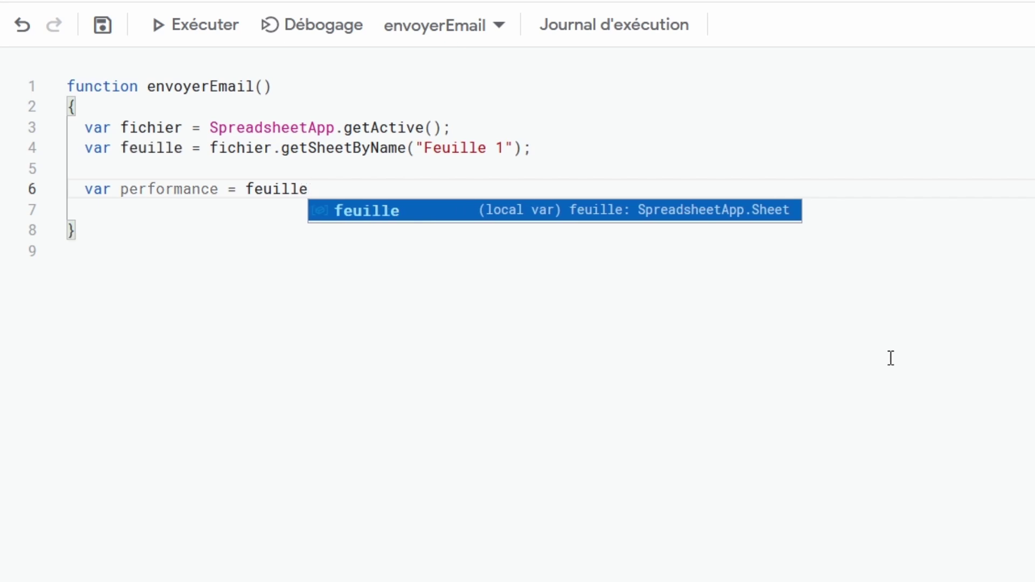
pyautogui.write('.get')
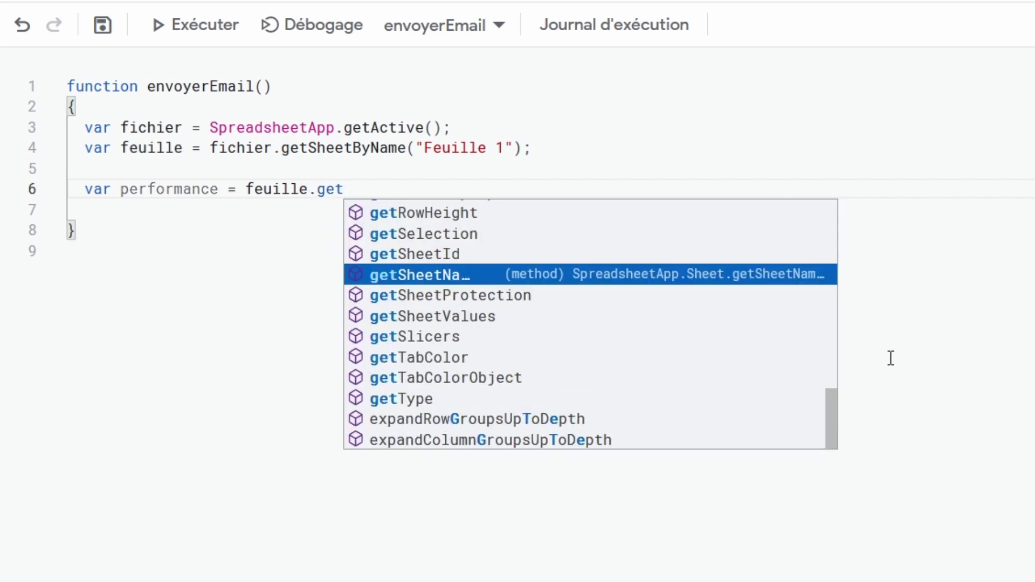
pyautogui.write('Range')
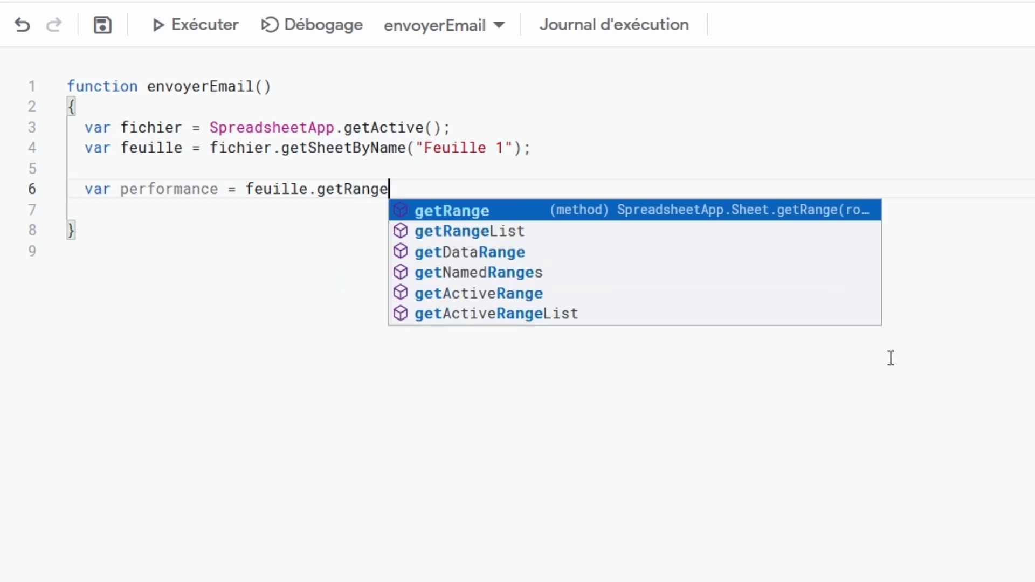
pyautogui.write('(')
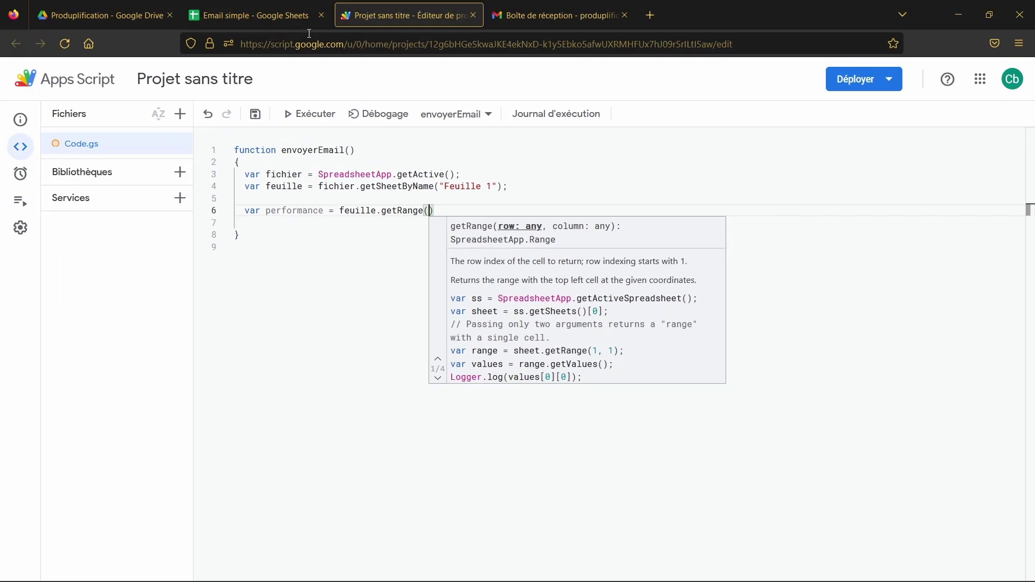
# In the Email simple spreadsheet, locate the PERFORMANCE value 9,33% in cell D12.
pyautogui.click(249, 11)
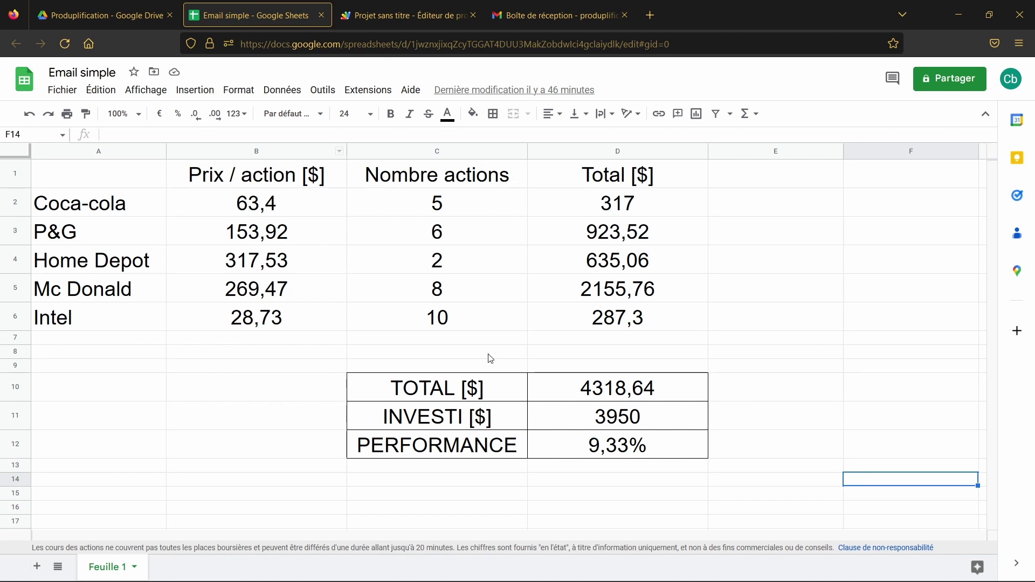
pyautogui.click(586, 438)
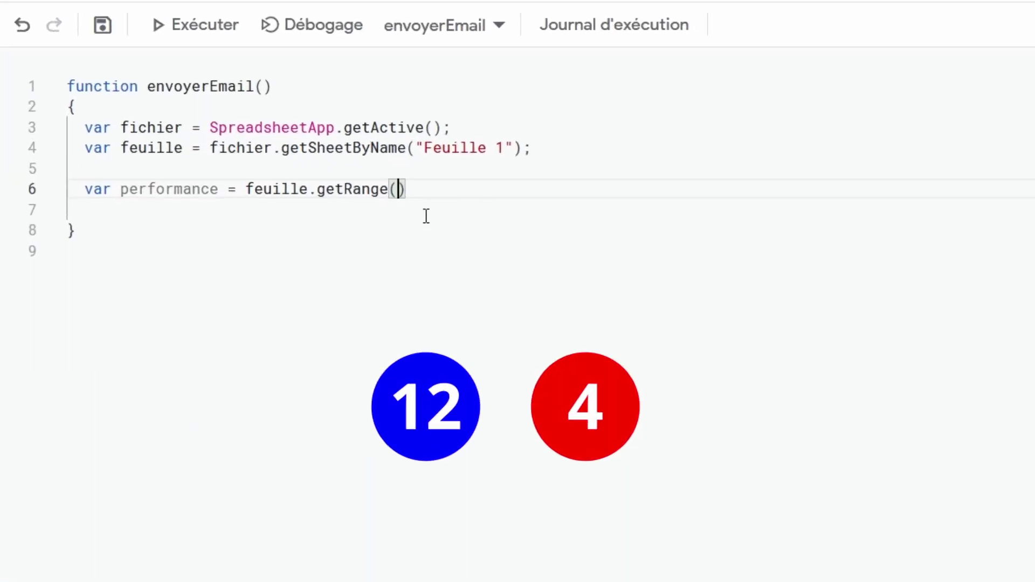
# Complete line 6 as getRange(12,4).getValue() * 100; and save the script.
pyautogui.write('12,4')
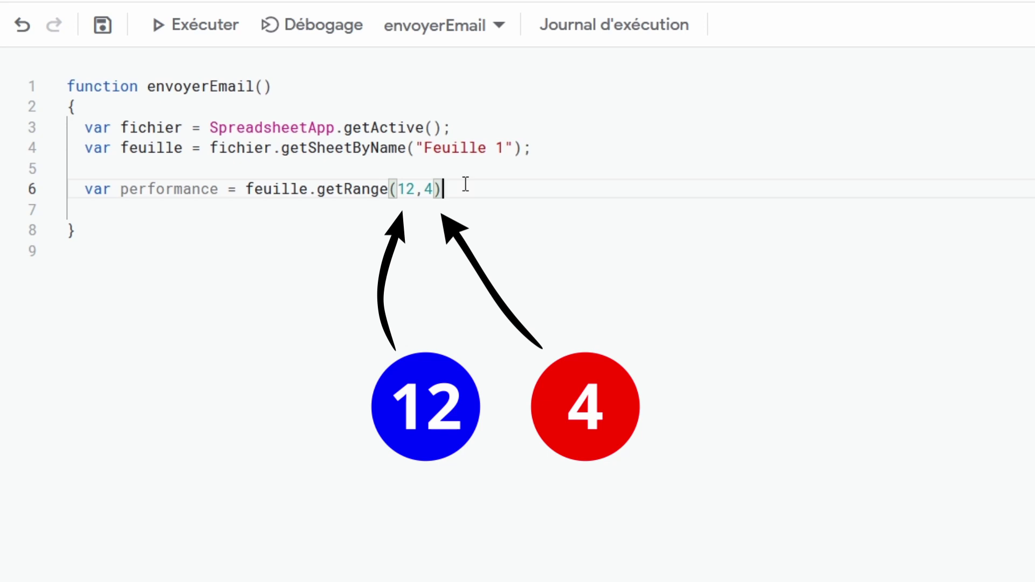
pyautogui.write('.')
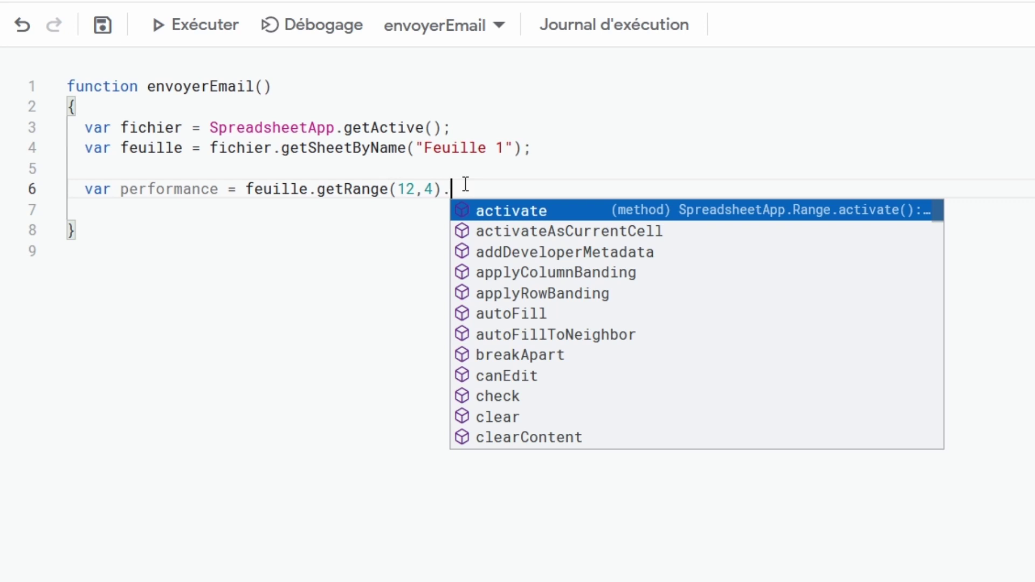
pyautogui.write('getVa')
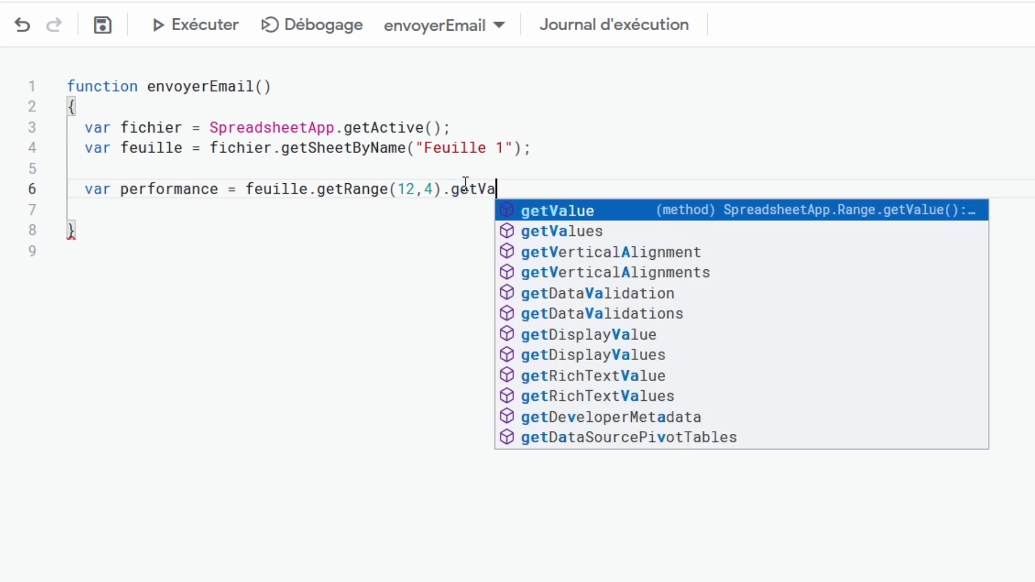
pyautogui.write('lue()')
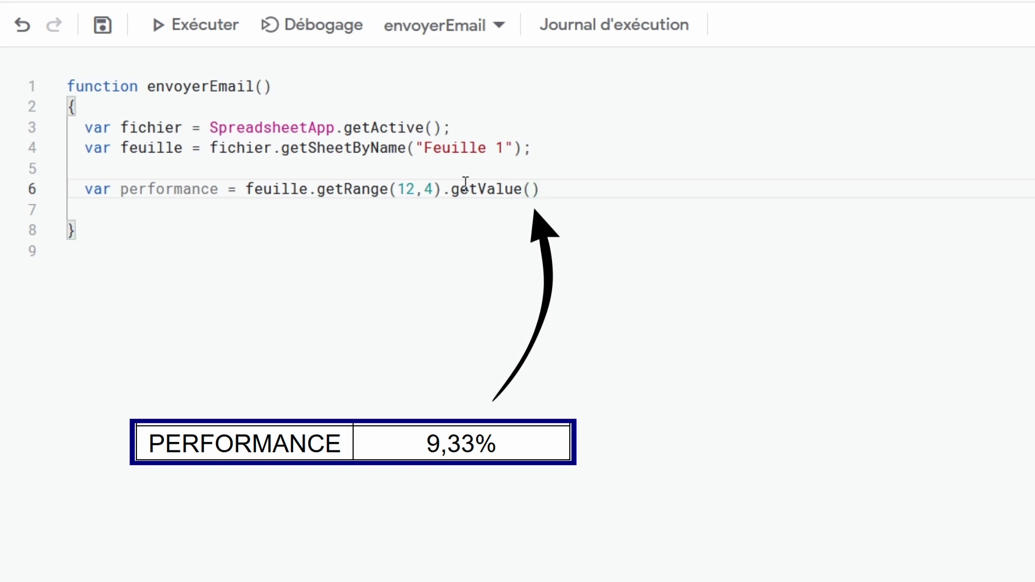
pyautogui.write(' *')
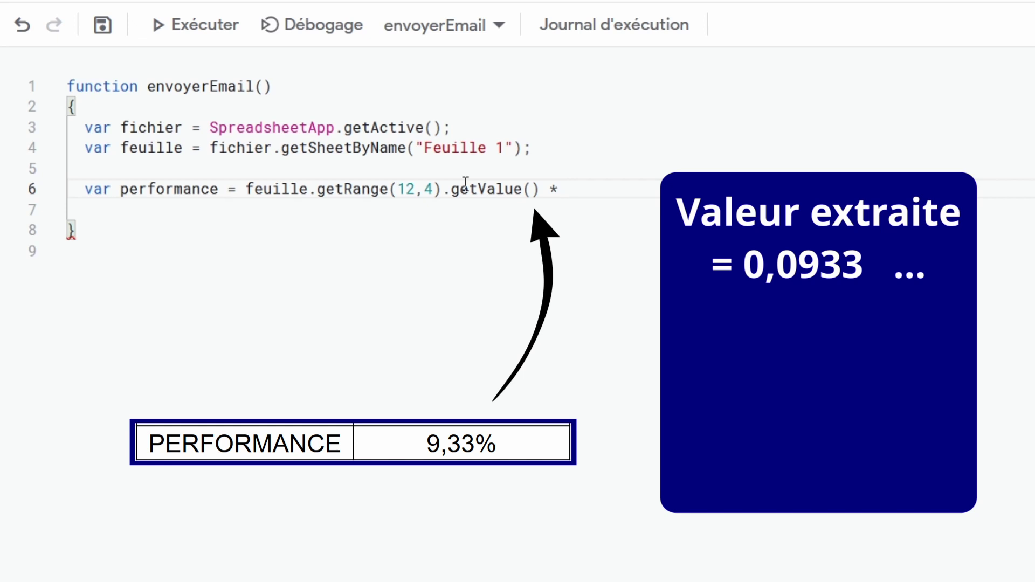
pyautogui.write('100')
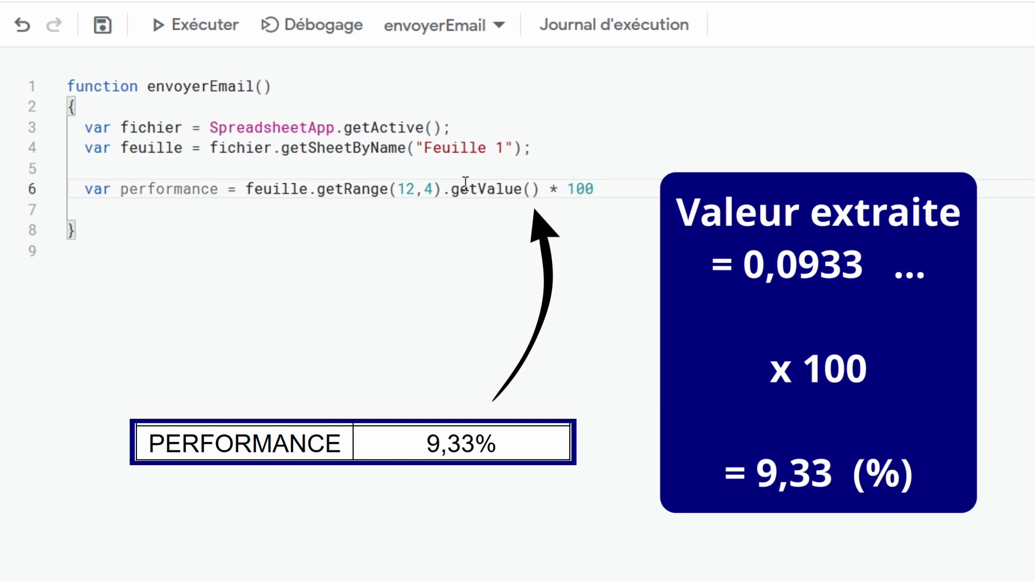
pyautogui.write(';')
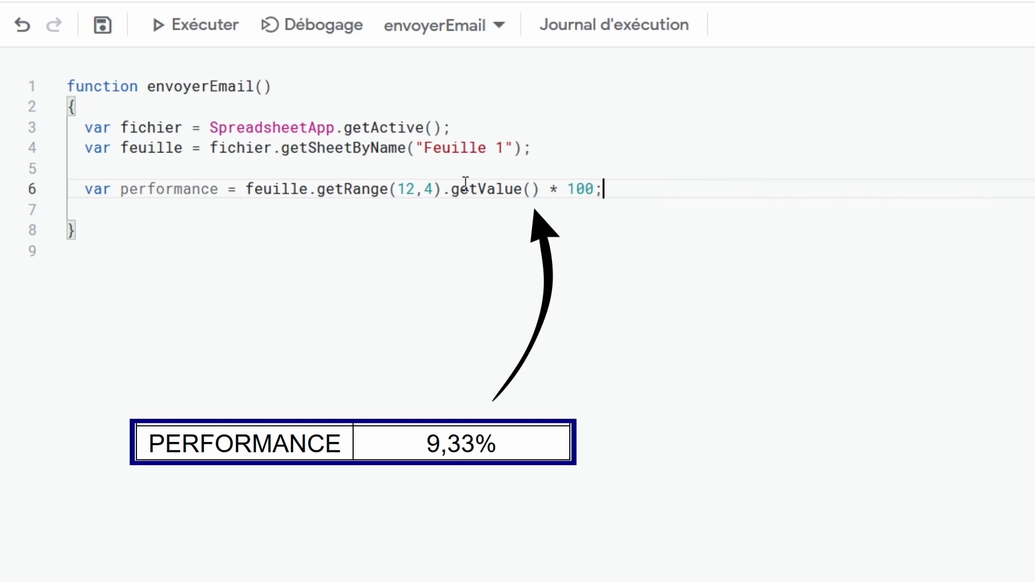
pyautogui.hotkey('ctrl', 's')
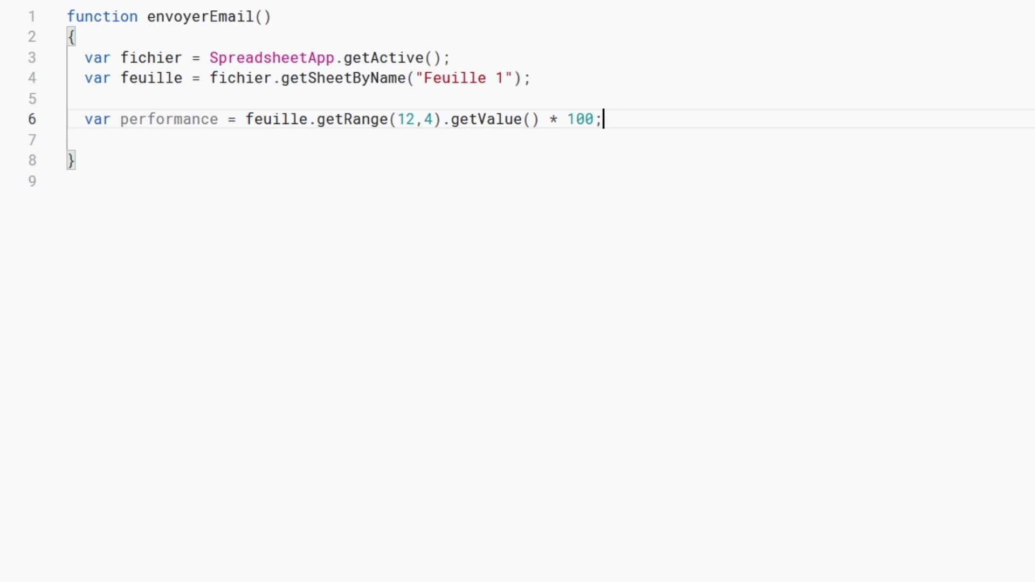
pyautogui.press('Return')
pyautogui.press('Return')
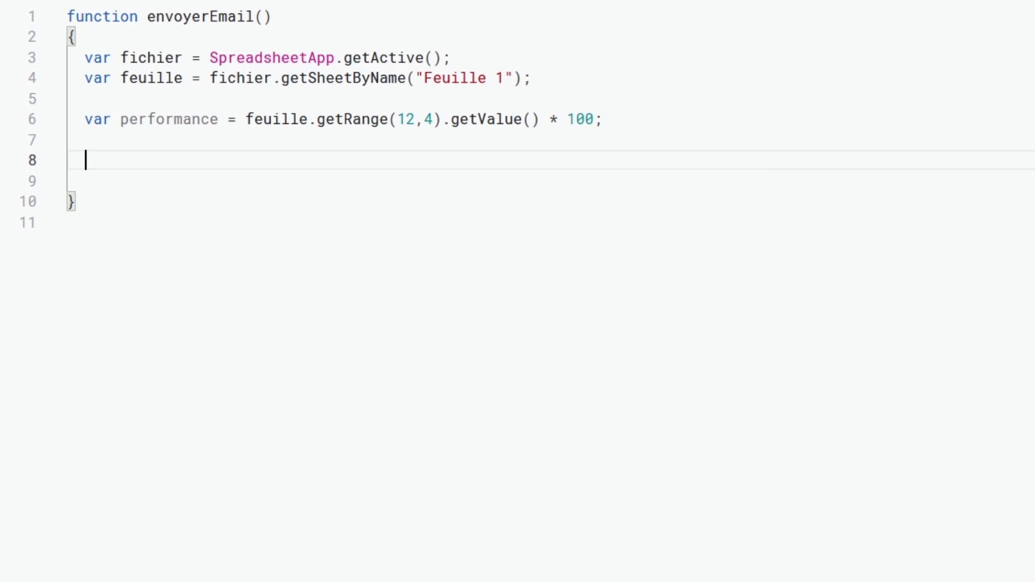
# Type MailApp.sendEmail( on line 8, correcting the mistyped sendAE.
pyautogui.write('Mail')
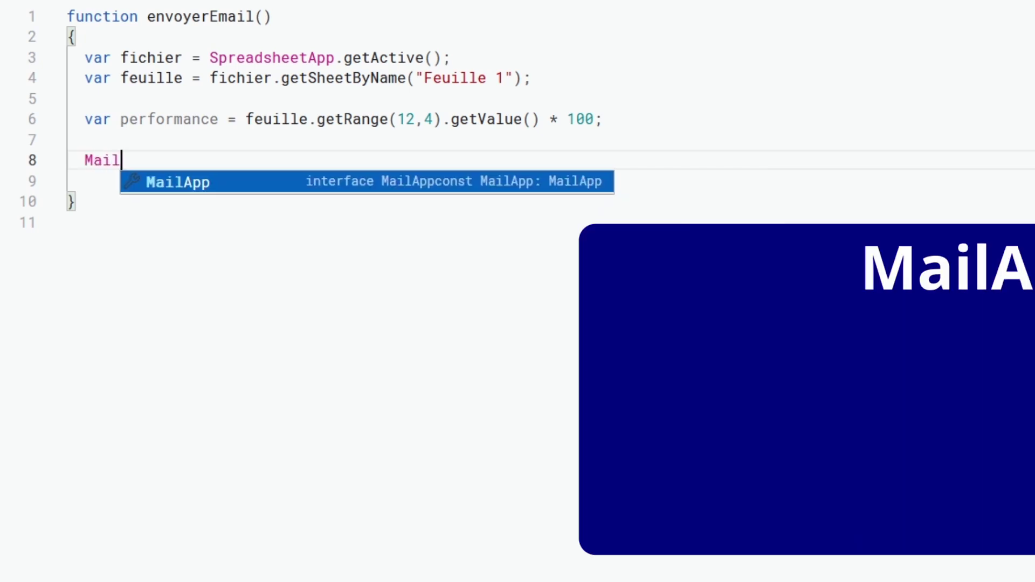
pyautogui.write('App.')
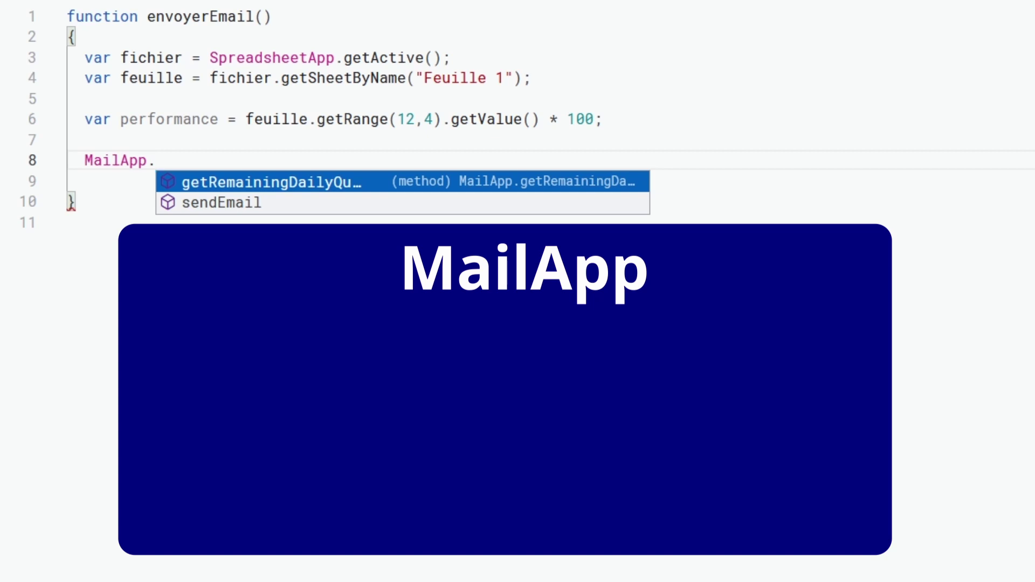
pyautogui.write('send')
pyautogui.write('AE')
pyautogui.press('BackSpace')
pyautogui.press('BackSpace')
pyautogui.write('Emai')
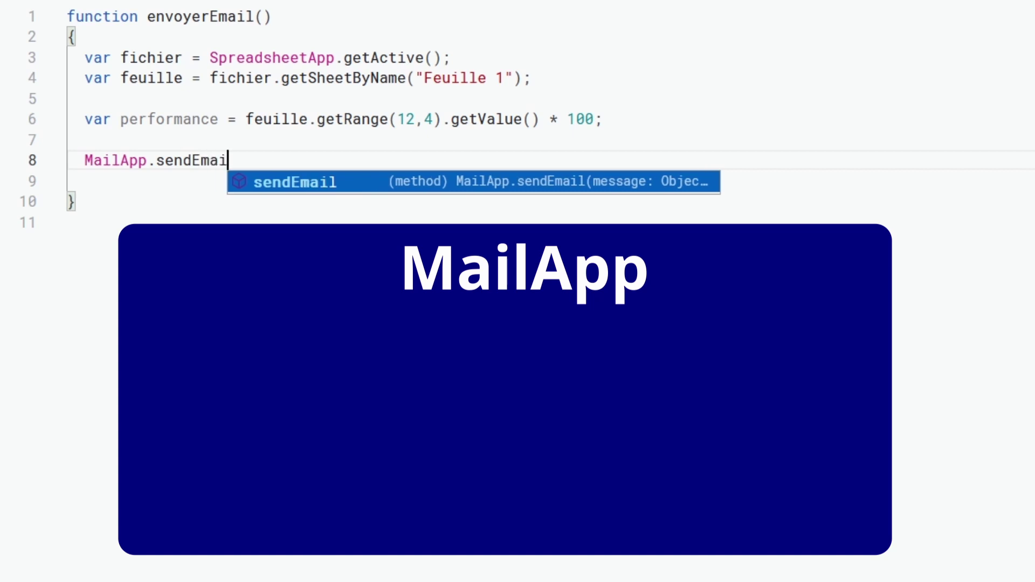
pyautogui.write('l')
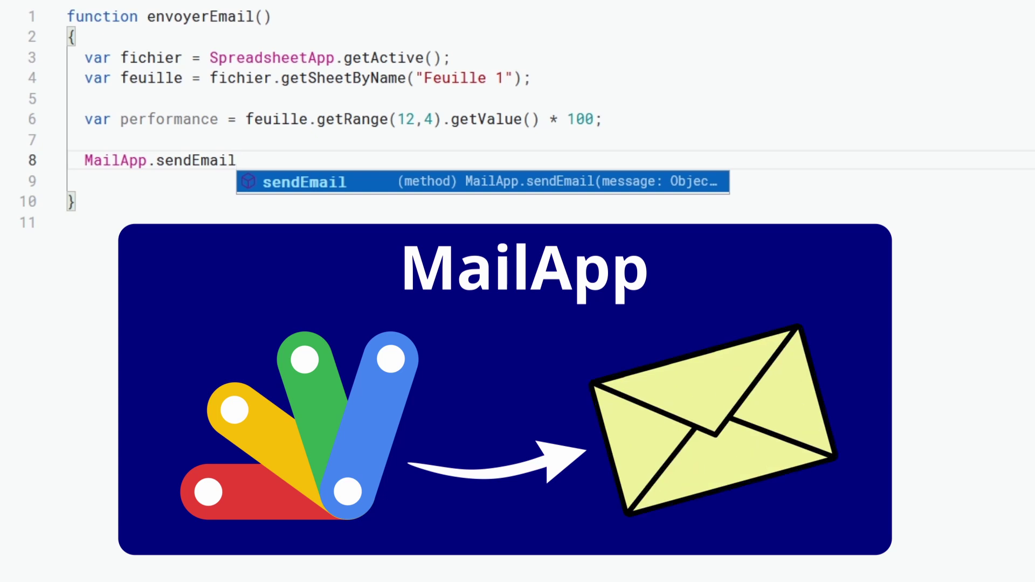
pyautogui.write('(')
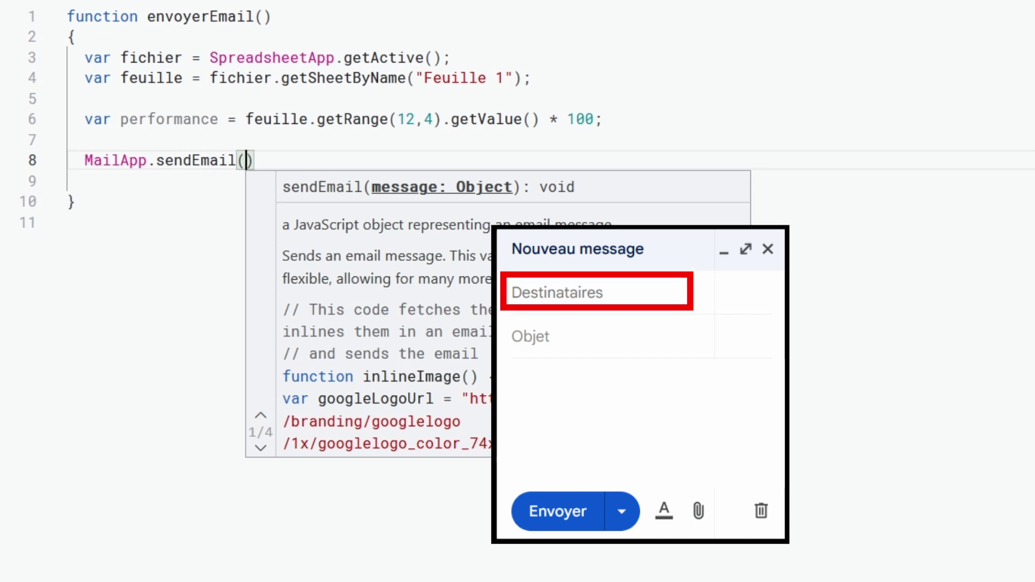
# Pass the recipient's e-mail address and the subject "Votre performance" to sendEmail.
pyautogui.write('"')
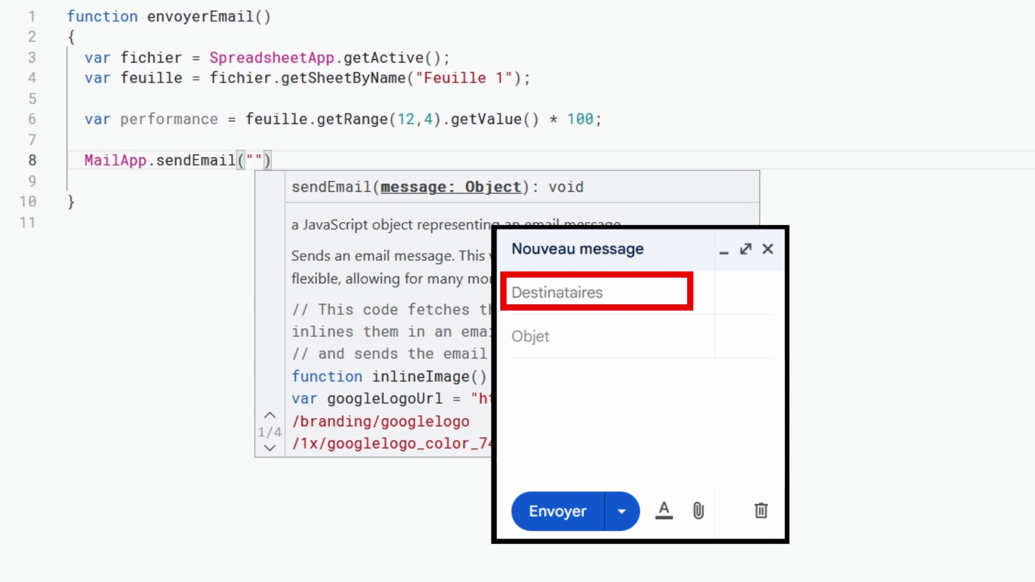
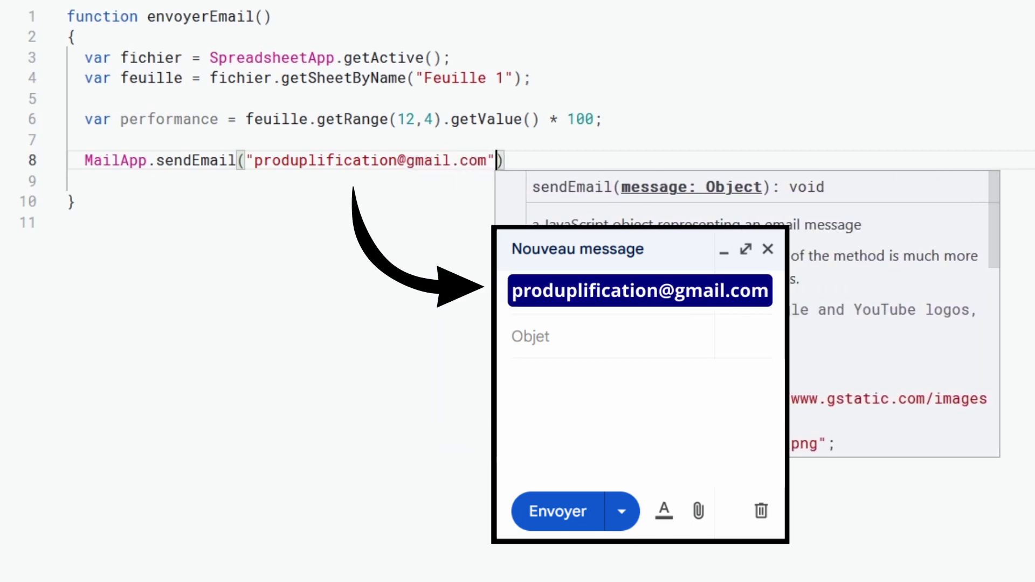
pyautogui.press('Escape')
pyautogui.write(';')
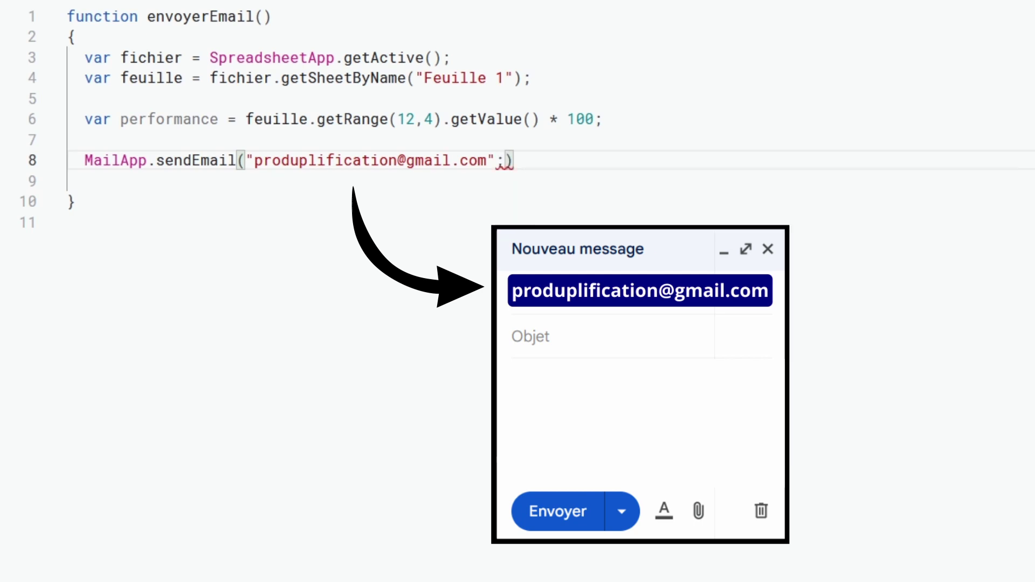
pyautogui.press('BackSpace')
pyautogui.write(',')
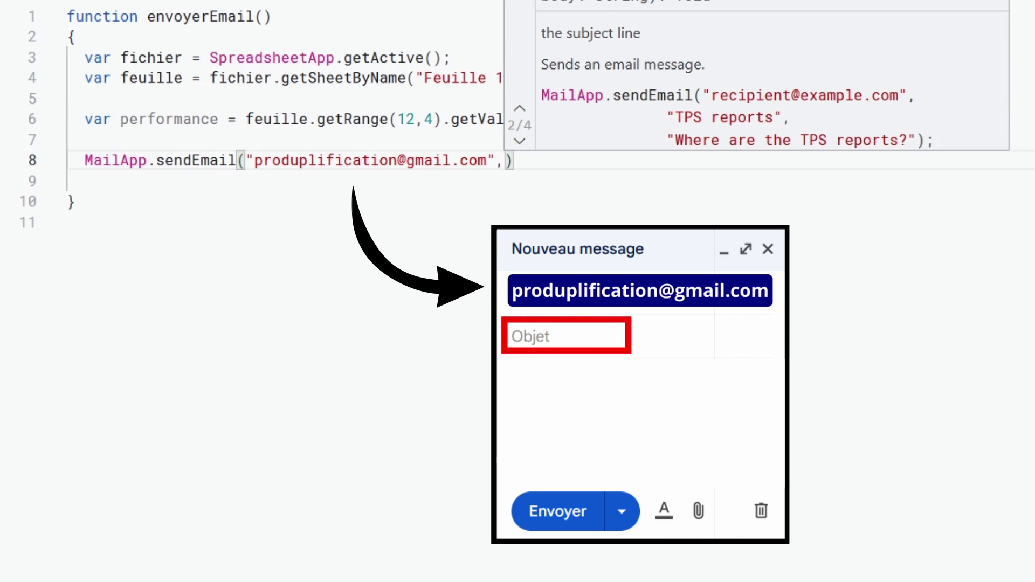
pyautogui.write('"Vot')
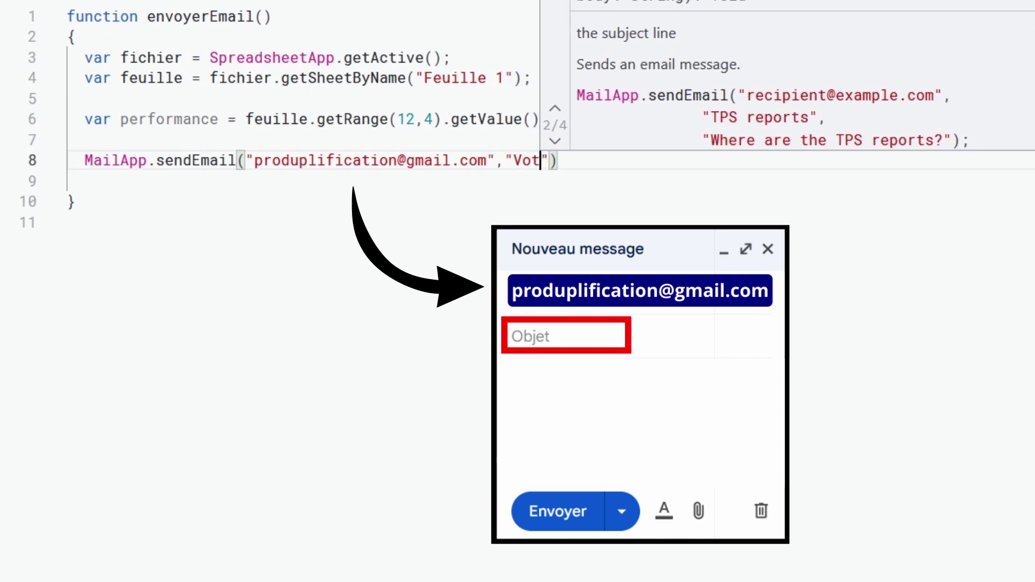
pyautogui.write('re performance')
pyautogui.press('Escape')
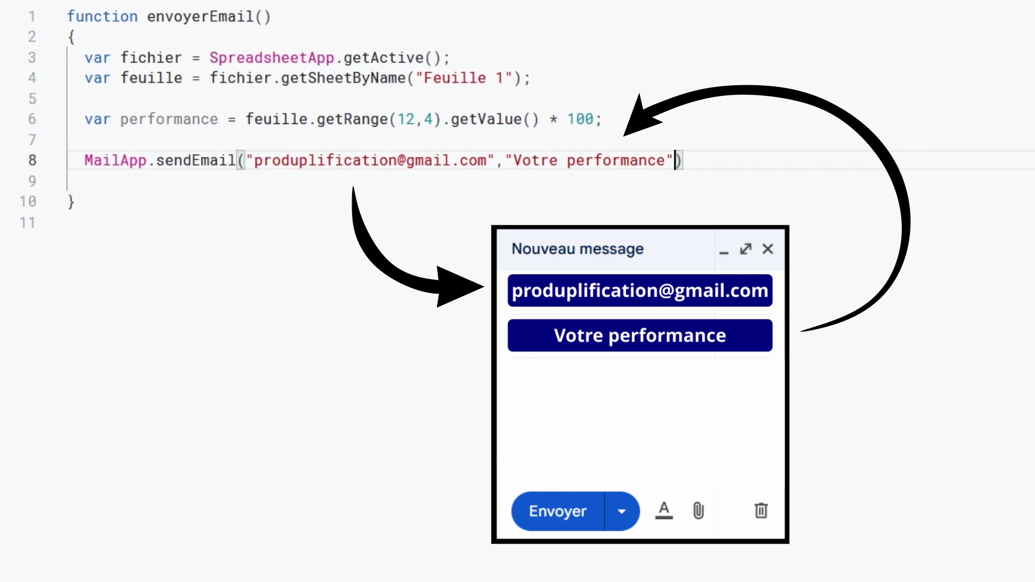
# Add performance as the third sendEmail argument.
pyautogui.write(',')
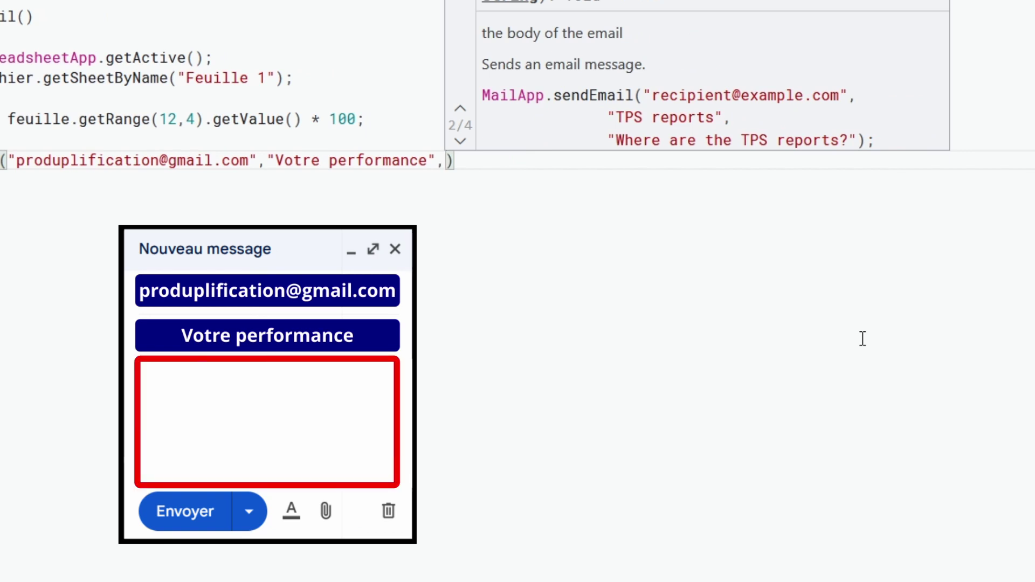
pyautogui.write('perfm')
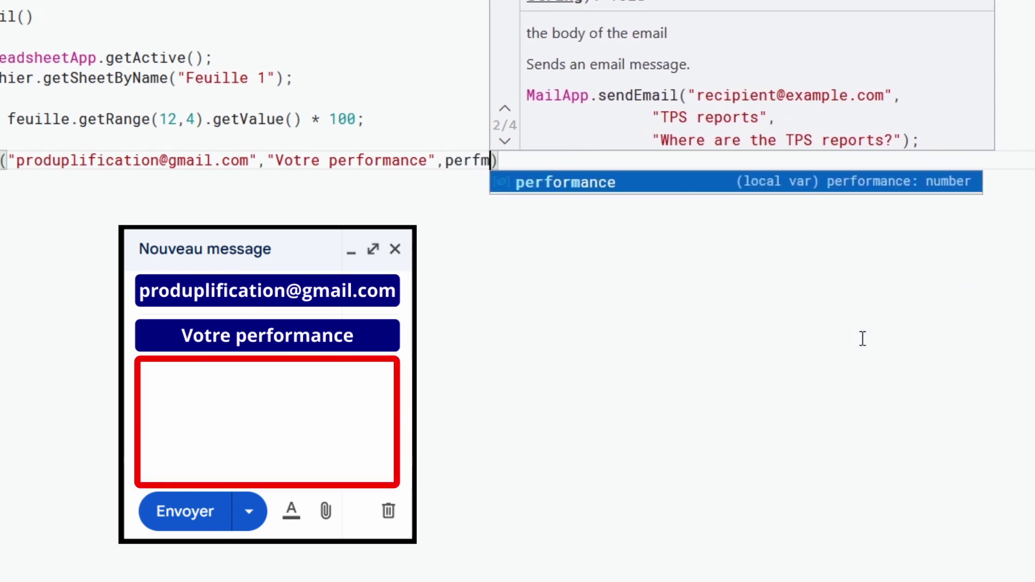
pyautogui.write('ormance')
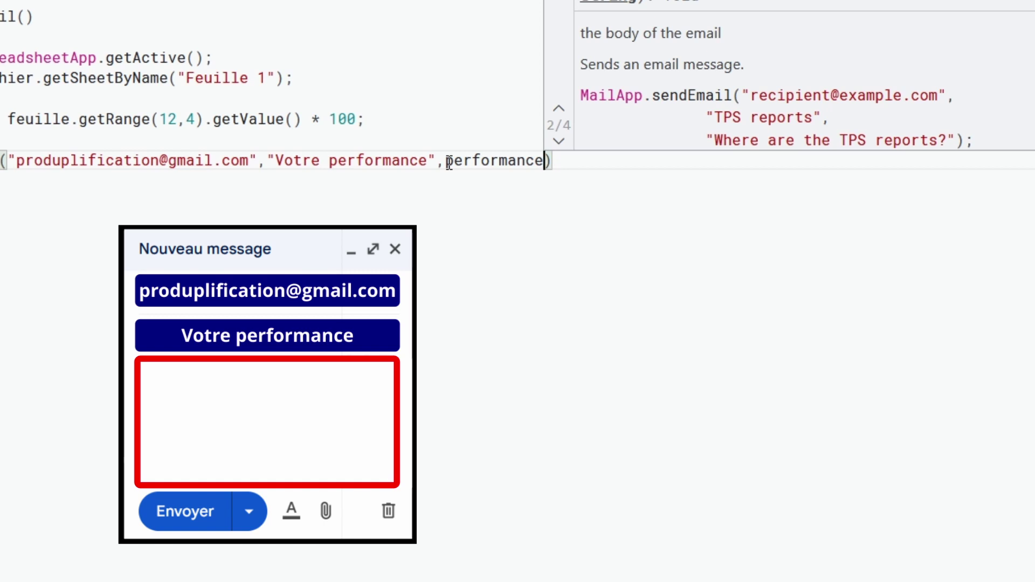
pyautogui.click(446, 161)
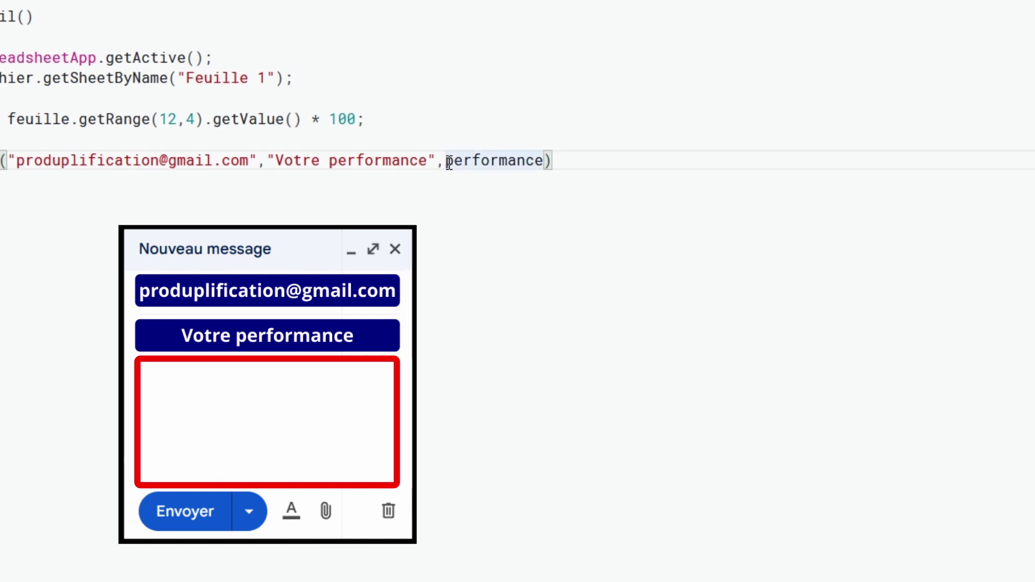
# Make the body "Votre performance actuelle est de " + performance + " %" and end the line with a semicolon.
pyautogui.write('performance","')
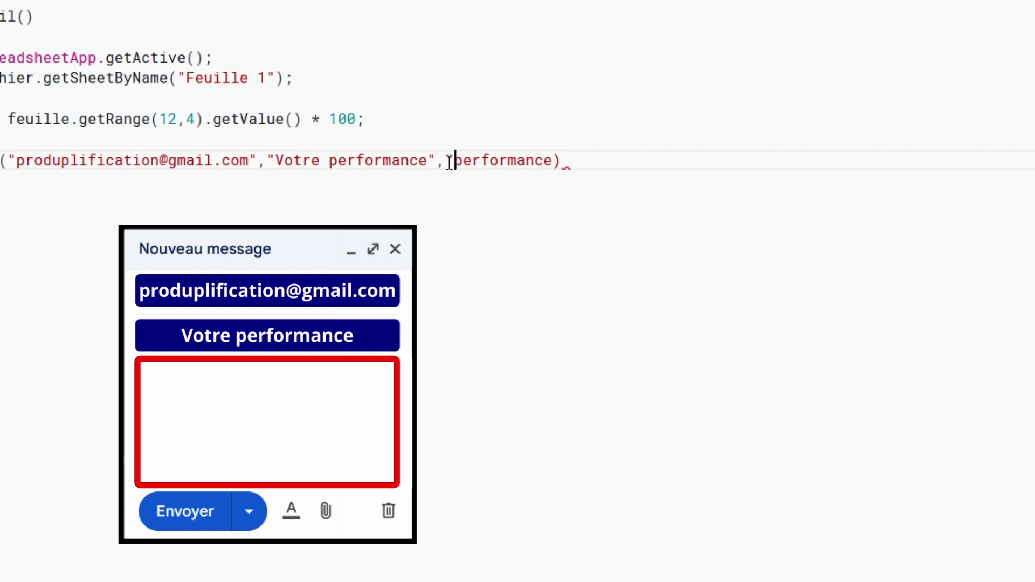
pyautogui.write('Votre performance actuelle est')
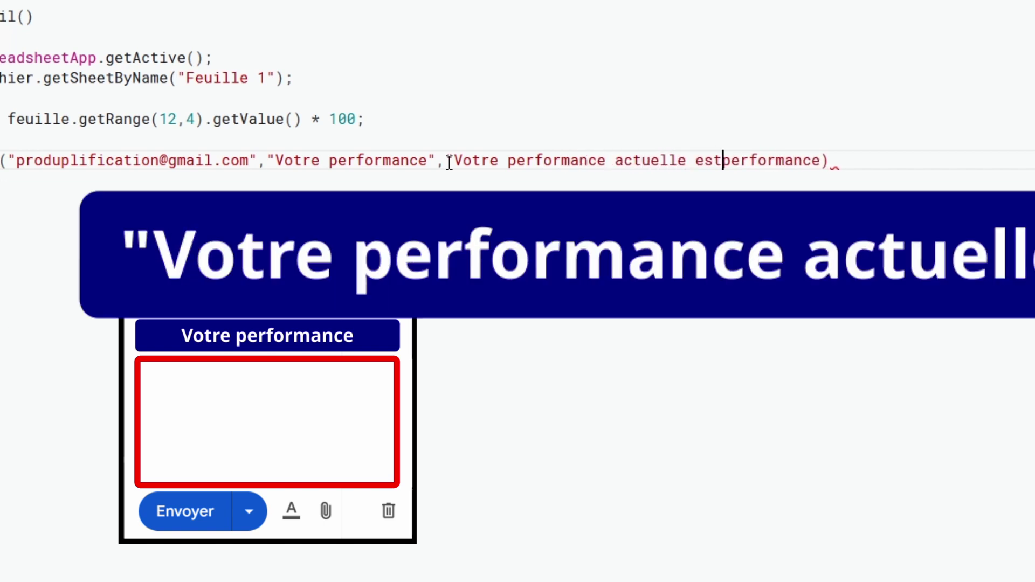
pyautogui.write(' de')
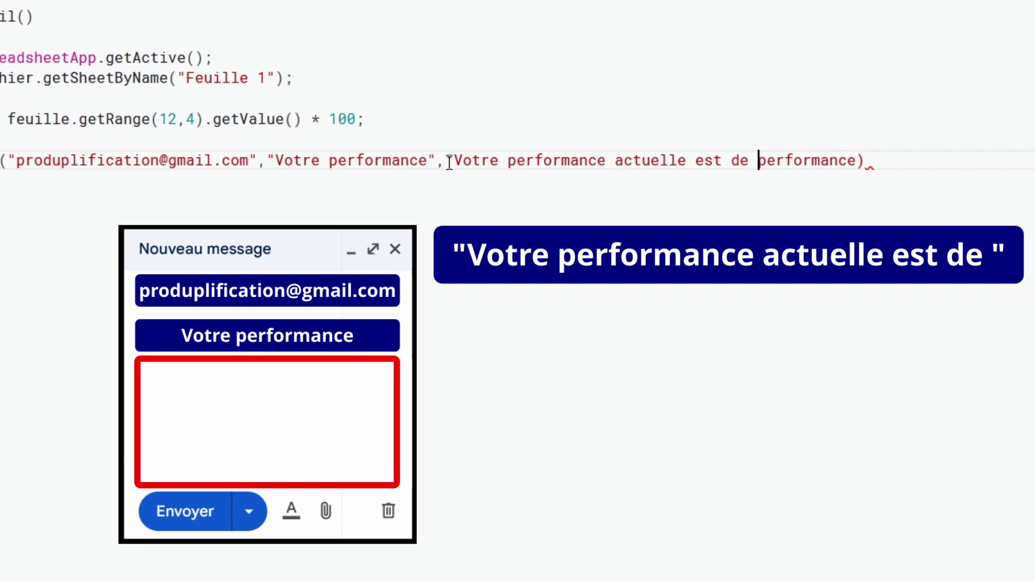
pyautogui.write('"')
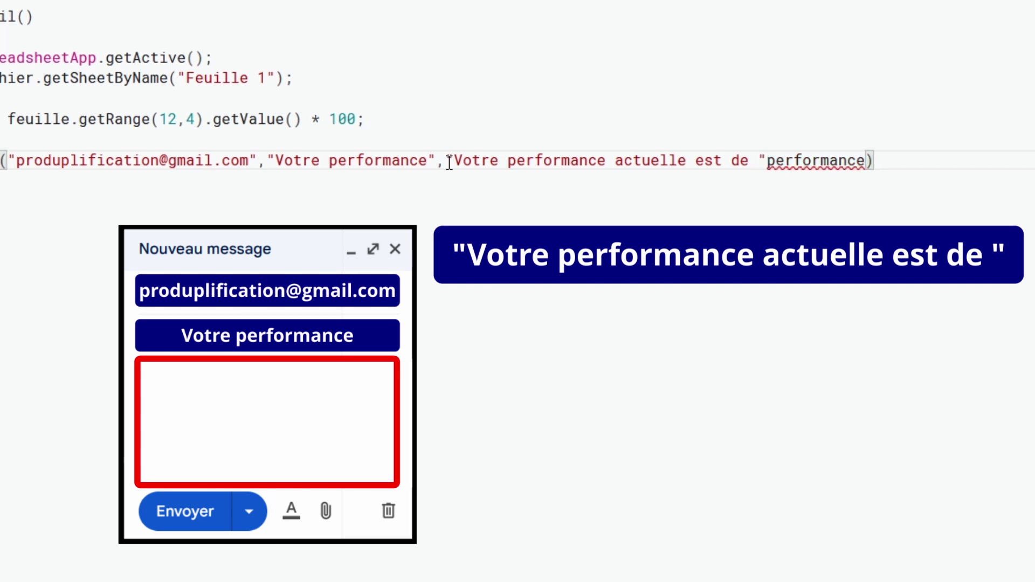
pyautogui.write(' +')
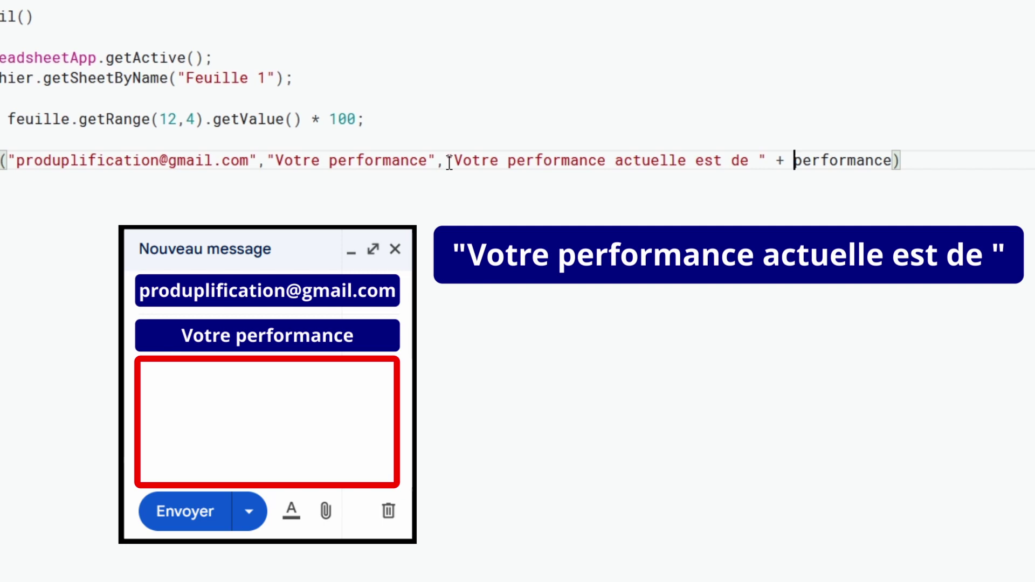
pyautogui.press('Right')
pyautogui.press('Right')
pyautogui.press('Right')
pyautogui.press('Right')
pyautogui.press('Right')
pyautogui.press('Right')
pyautogui.press('Right')
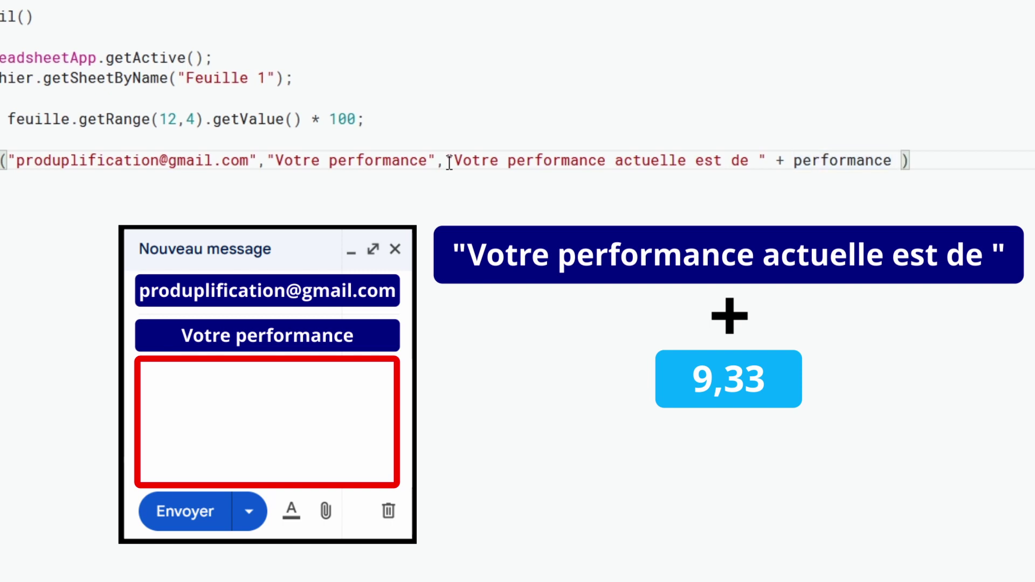
pyautogui.write('+')
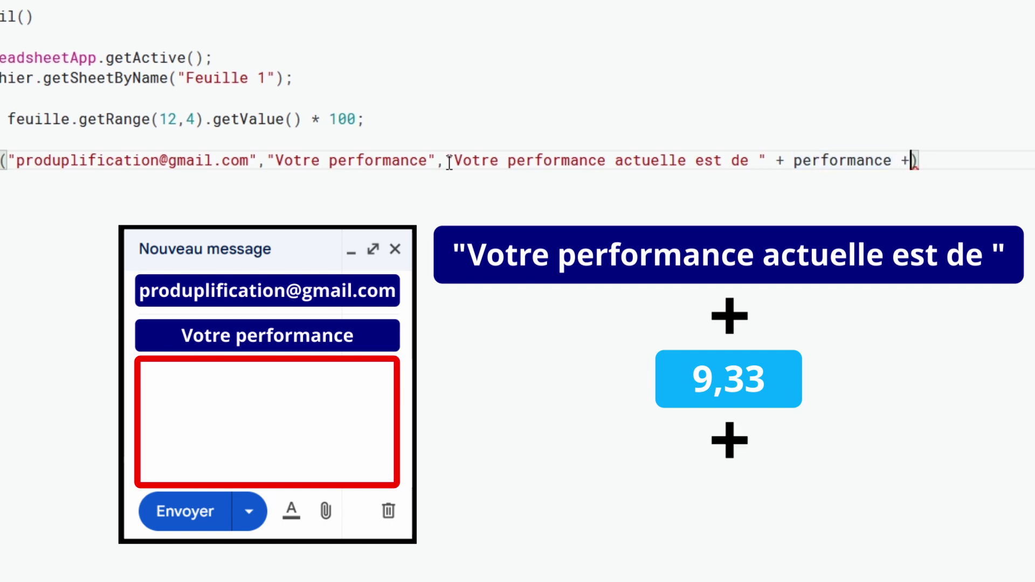
pyautogui.write(' "')
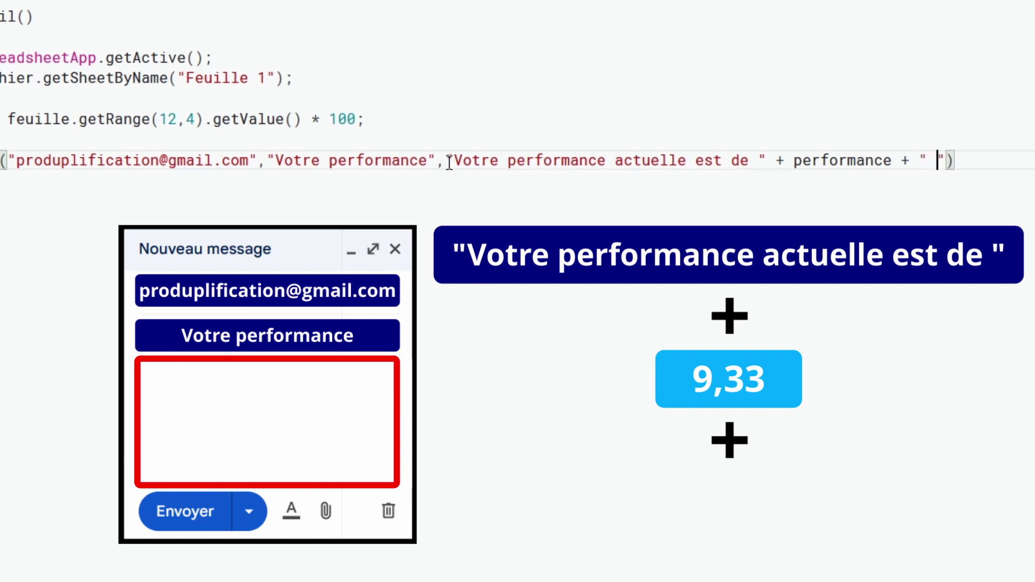
pyautogui.write(' %")')
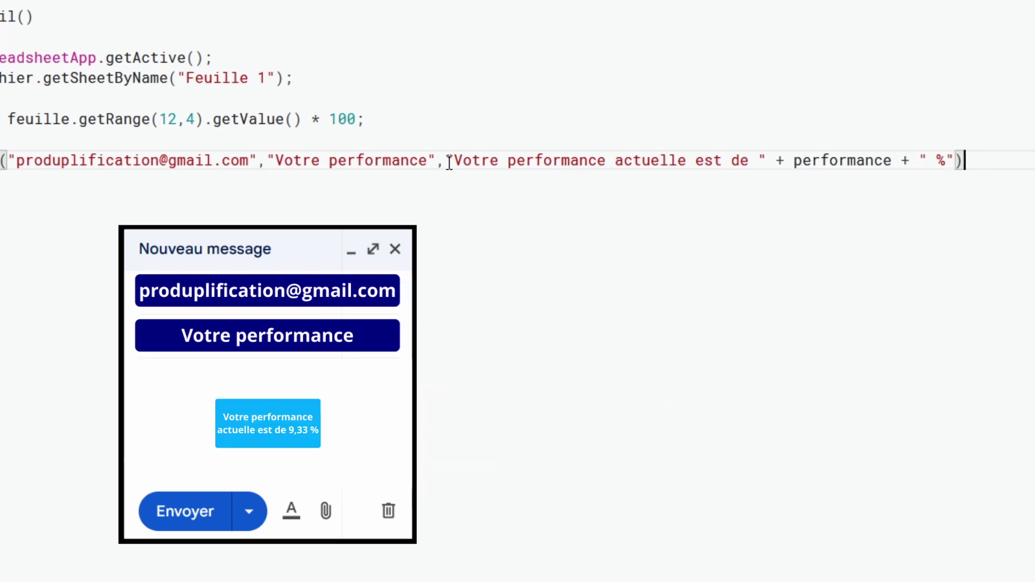
pyautogui.write(';')
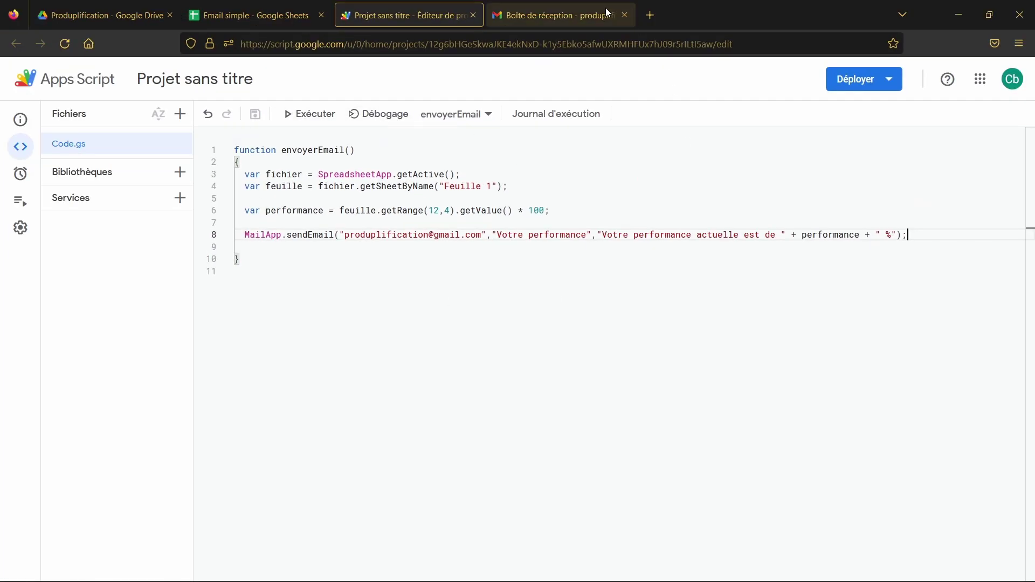
pyautogui.click(574, 5)
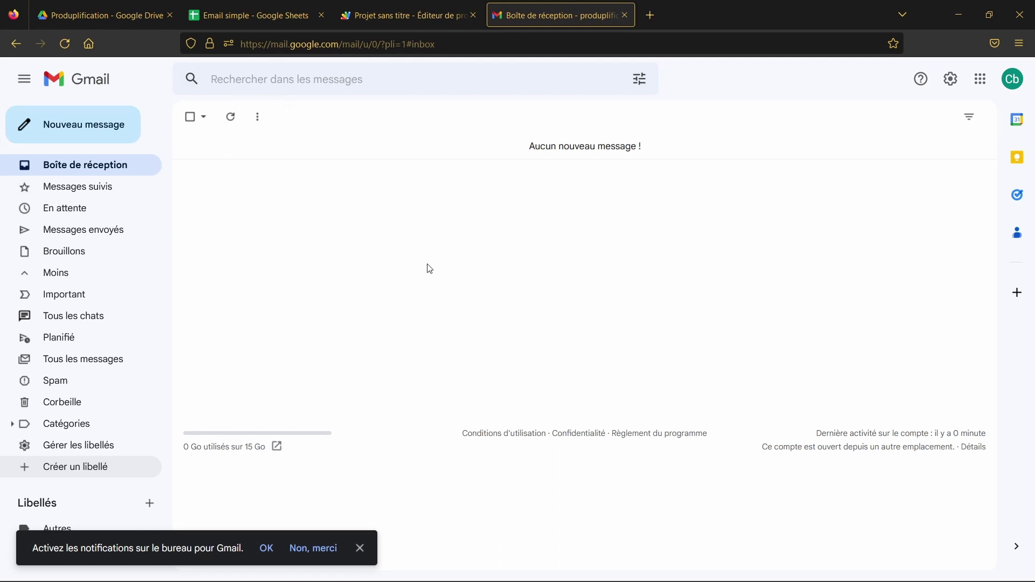
pyautogui.click(463, 7)
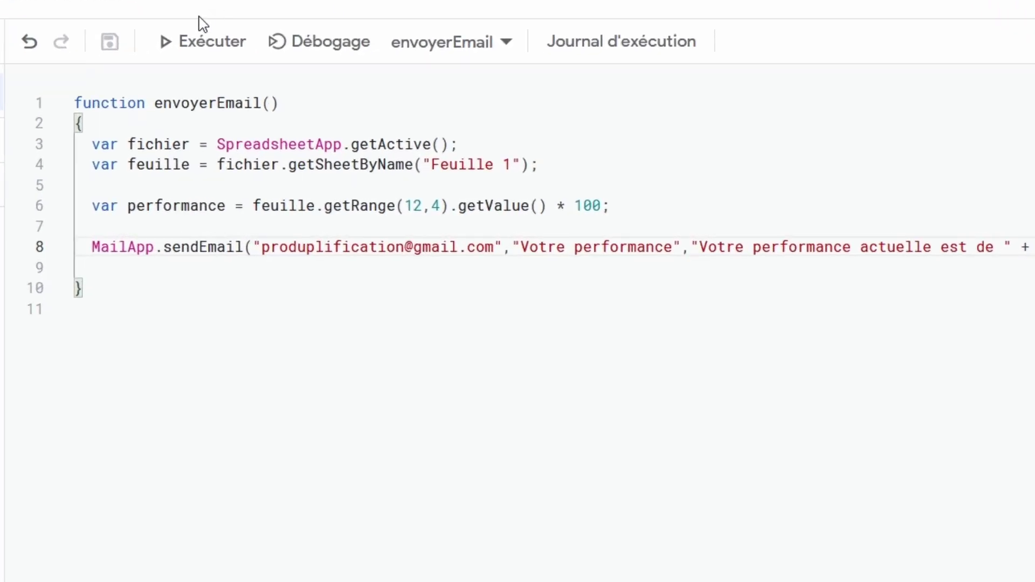
# Run envoyerEmail until the log shows Exécution terminée, then go to the Gmail inbox.
pyautogui.click(237, 70)
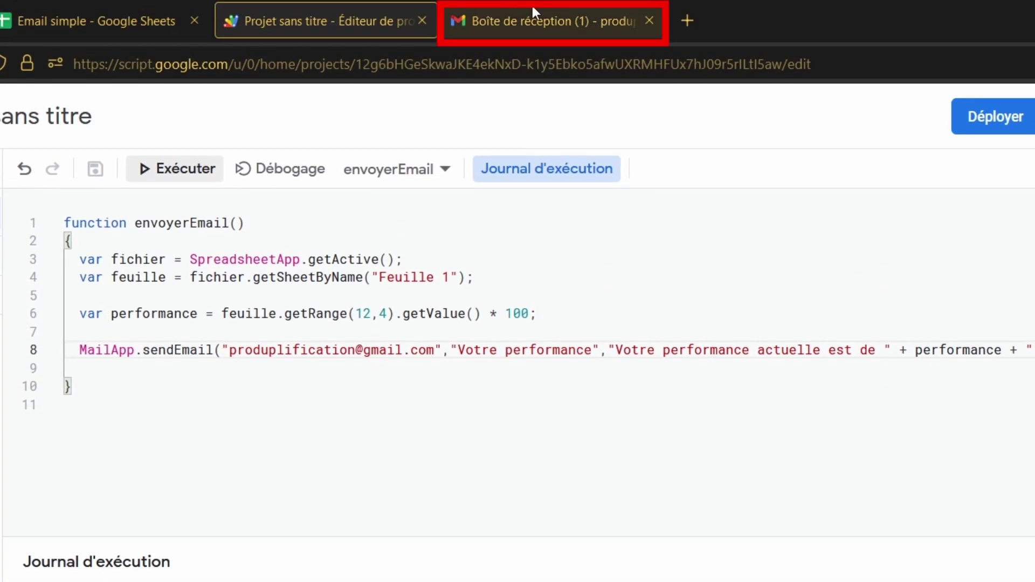
pyautogui.click(532, 10)
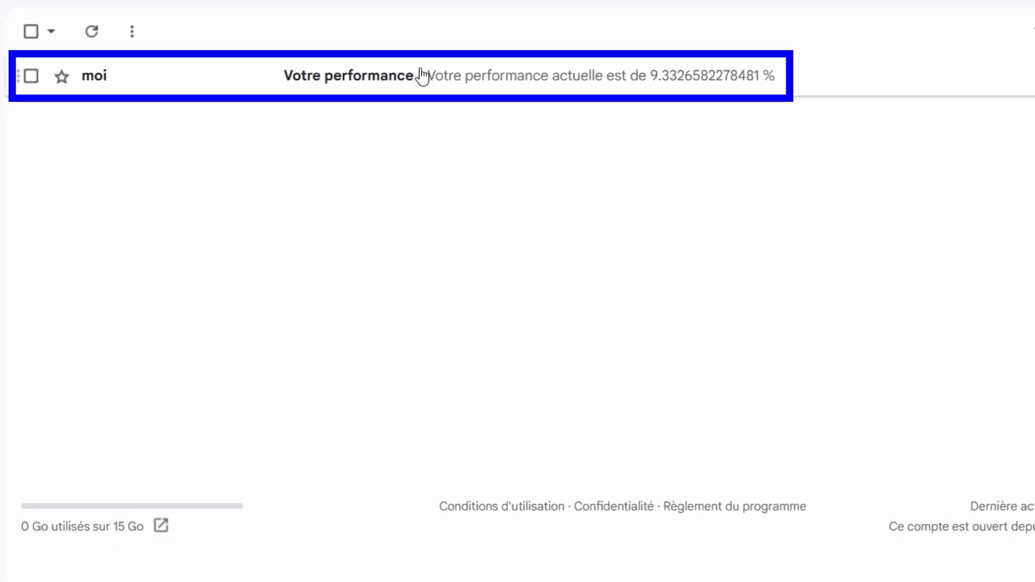
# Open the 'Votre performance' email showing the 9.3326582278481 % performance value.
pyautogui.click(420, 74)
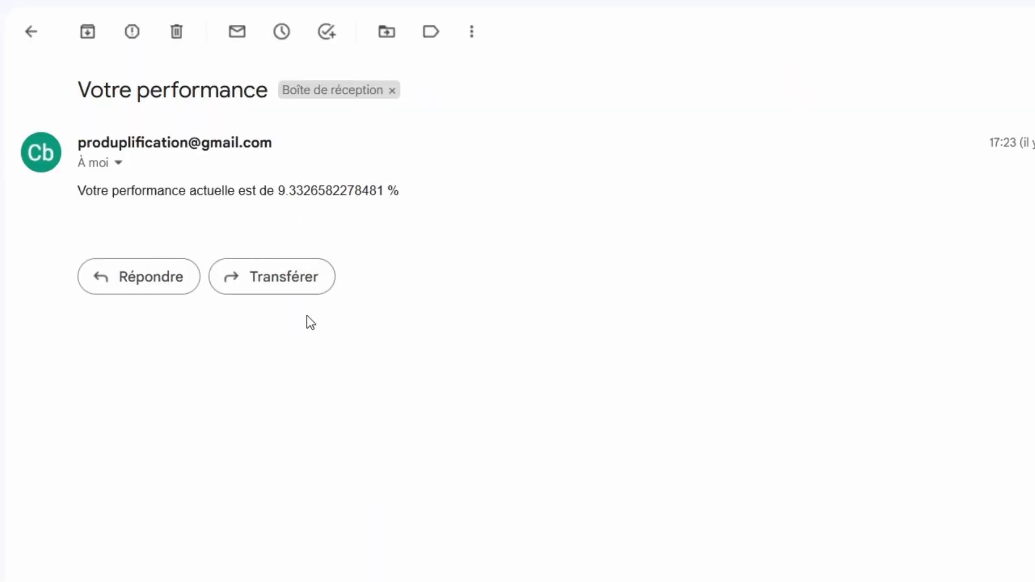